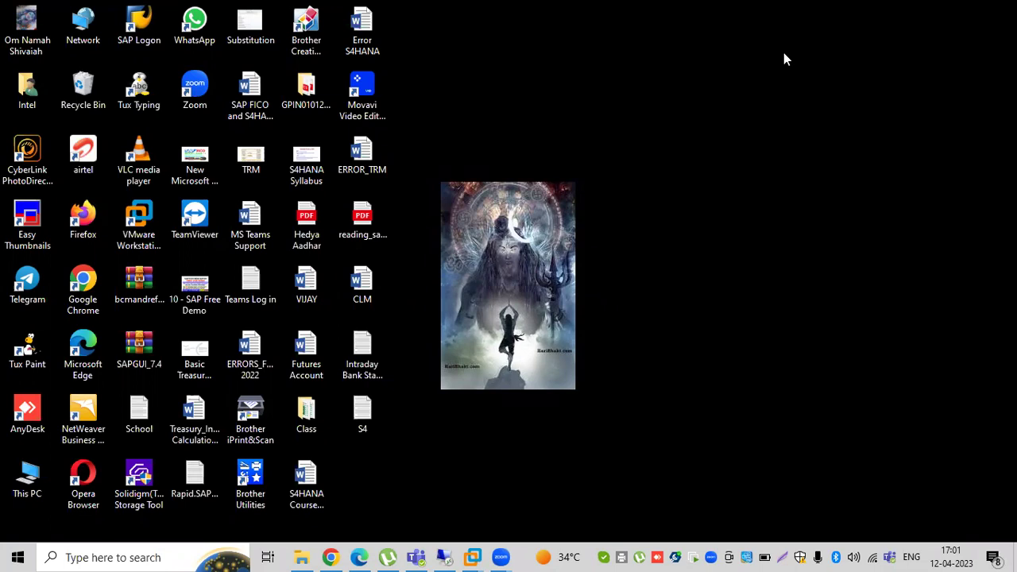
Step: Leave the current invoice with /n and restart transaction F-22 for a blank invoice header
{"action": "left_click", "coordinate": [446, 556]}
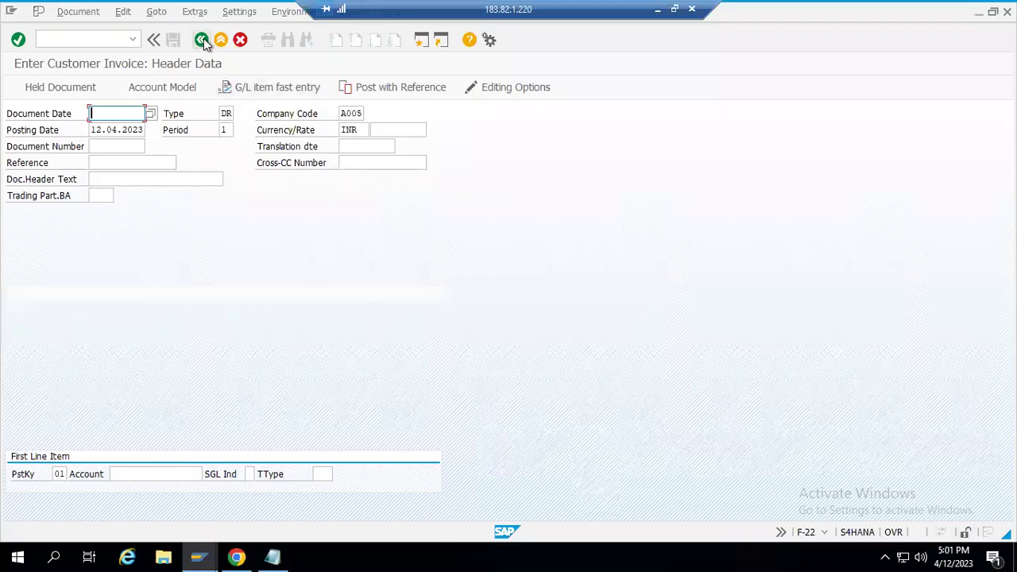
{"action": "left_click", "coordinate": [87, 38]}
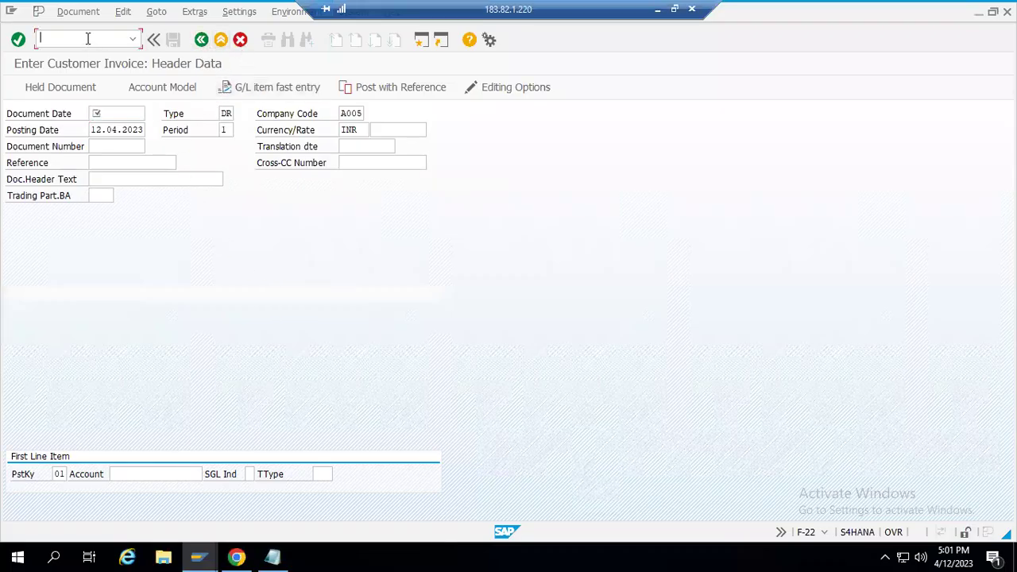
{"action": "type", "text": "/n"}
{"action": "key", "text": "Return"}
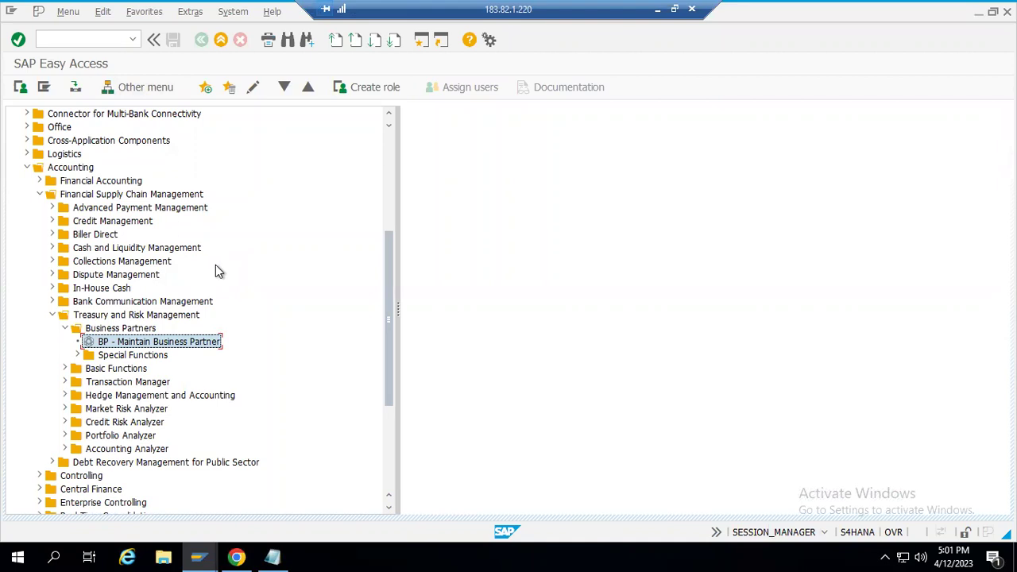
{"action": "left_click", "coordinate": [88, 42]}
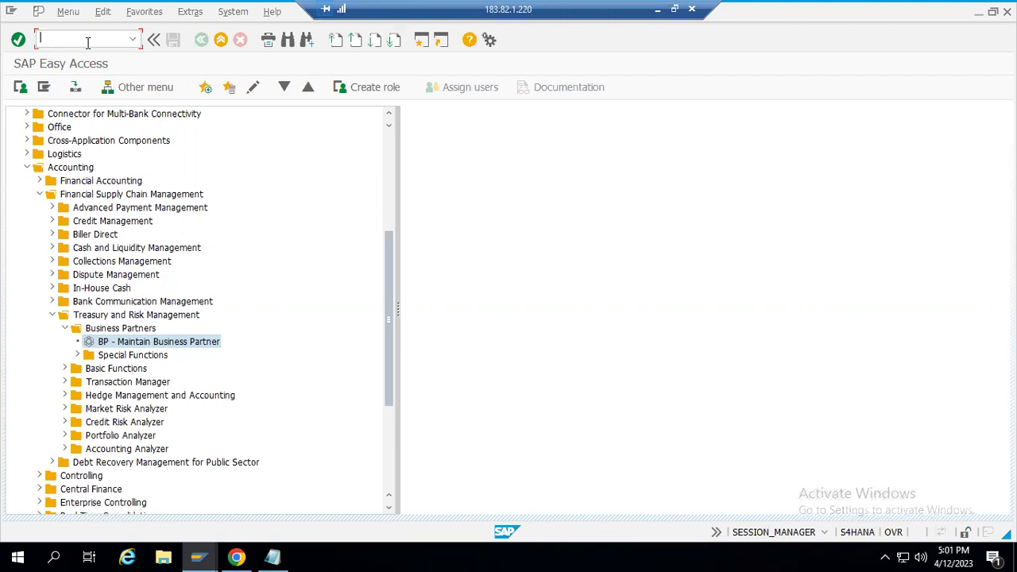
{"action": "type", "text": "f"}
{"action": "type", "text": "-22"}
{"action": "key", "text": "Return"}
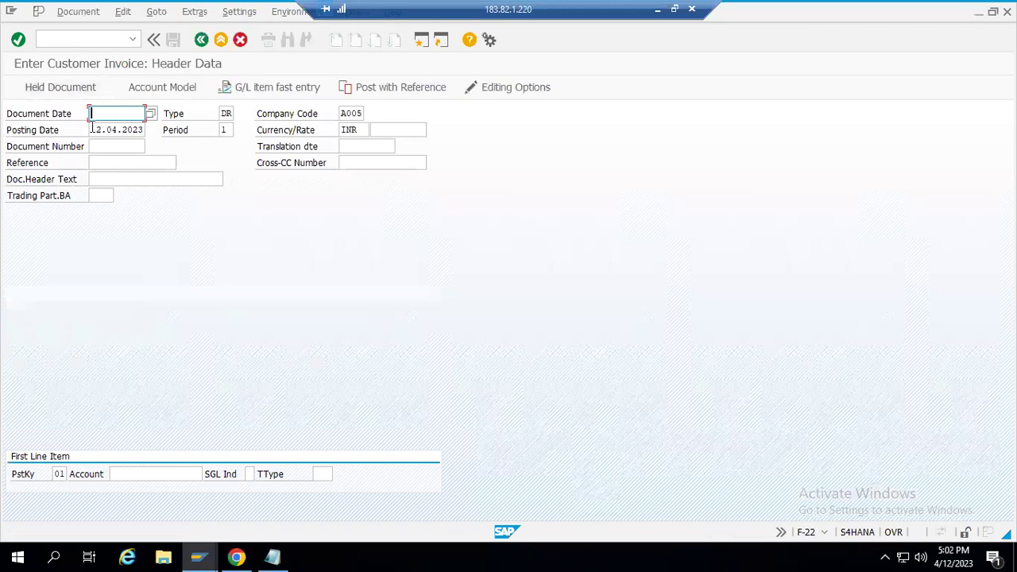
Step: Copy the posting date 12.04.2023 into the Document Date field
{"action": "left_click_drag", "start_coordinate": [91, 127], "coordinate": [146, 129]}
{"action": "key", "text": "ctrl+c"}
{"action": "left_click", "coordinate": [120, 114]}
{"action": "key", "text": "ctrl+v"}
Step: Select customer 3000031 (HP) as the account from the search list and confirm the header
{"action": "left_click", "coordinate": [130, 471]}
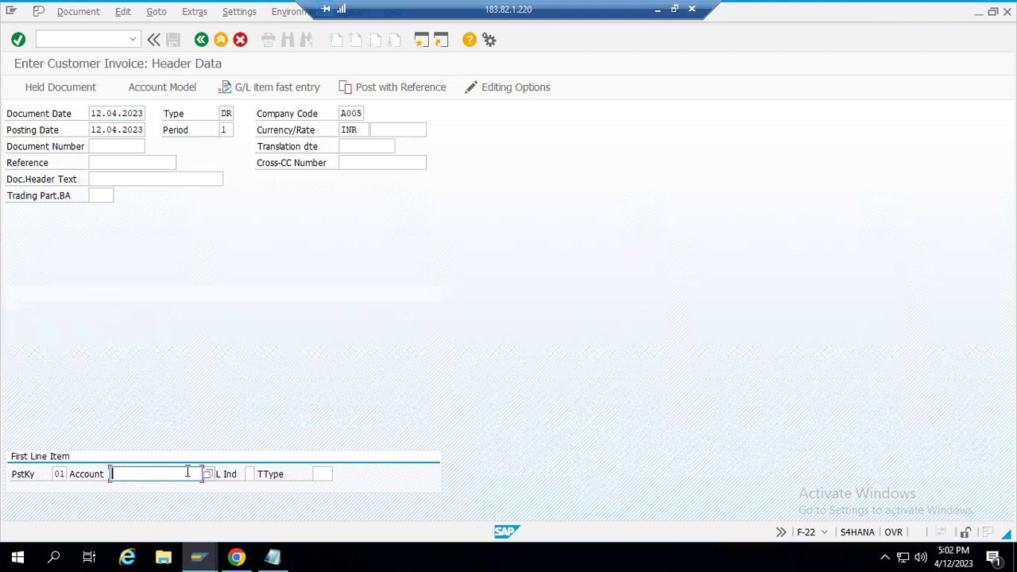
{"action": "key", "text": "F4"}
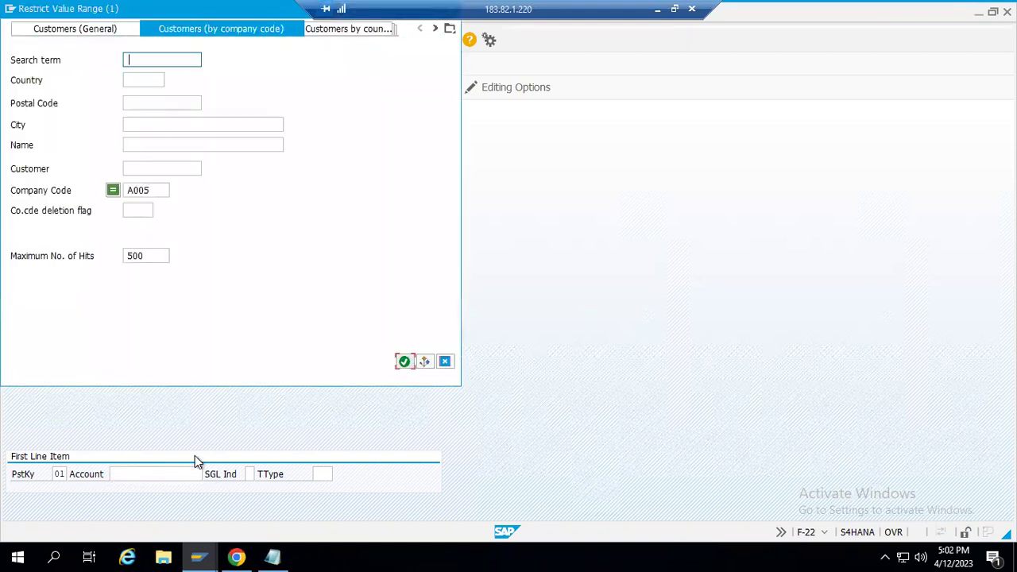
{"action": "key", "text": "Return"}
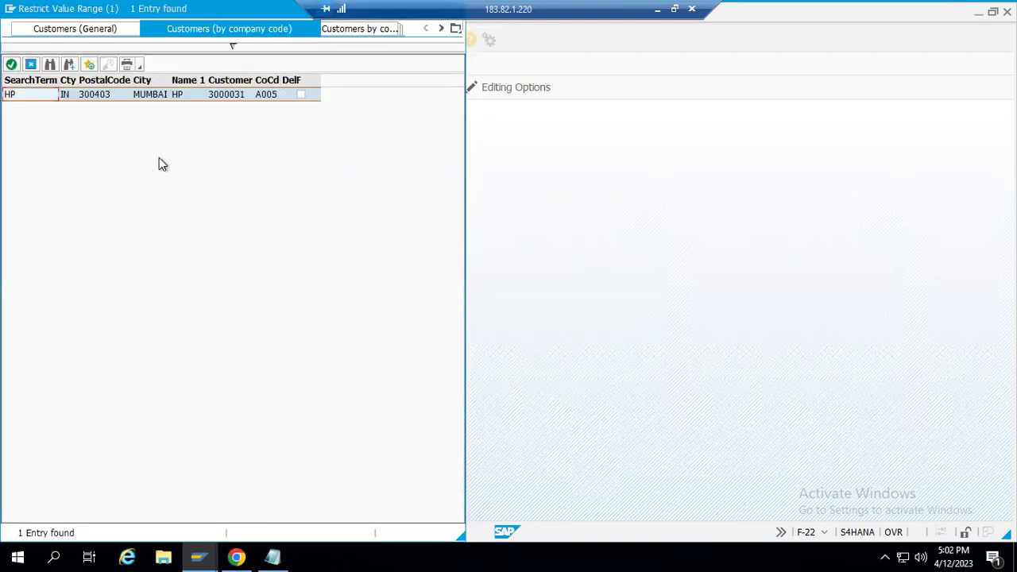
{"action": "double_click", "coordinate": [144, 93]}
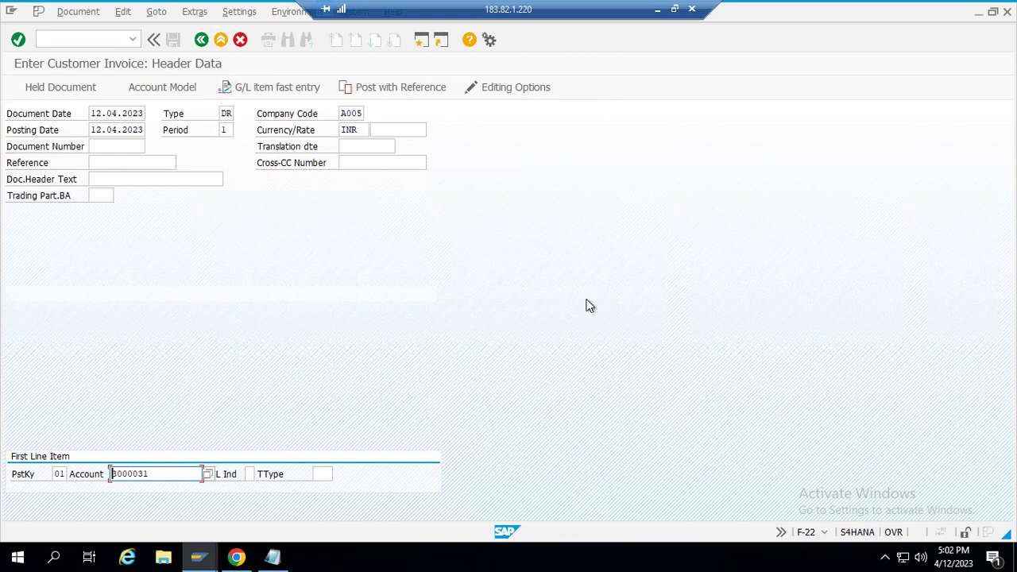
{"action": "key", "text": "Return"}
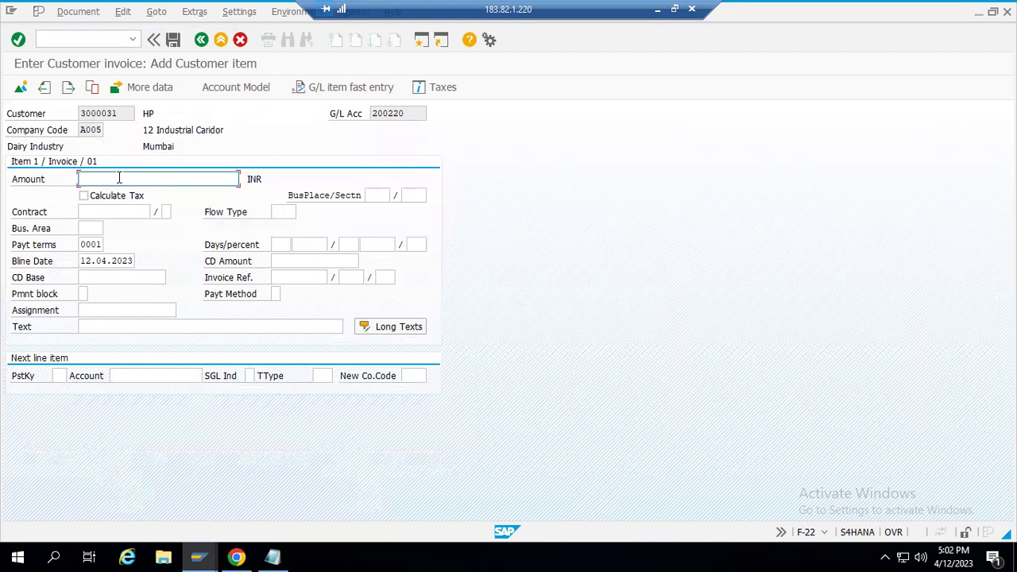
Step: Give the customer item amount 99999 and the text 'Customer Invoice Posting'
{"action": "type", "text": "99999"}
{"action": "left_click", "coordinate": [111, 330]}
{"action": "type", "text": "C"}
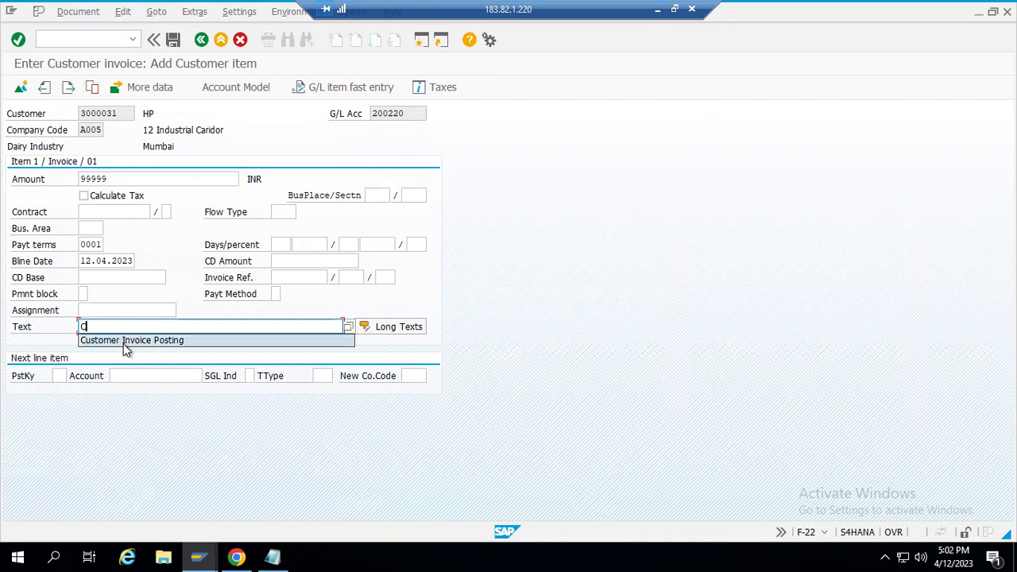
{"action": "left_click", "coordinate": [125, 343]}
Step: Set the next line to posting key 50 with Sales G/L account 300000
{"action": "left_click", "coordinate": [60, 375]}
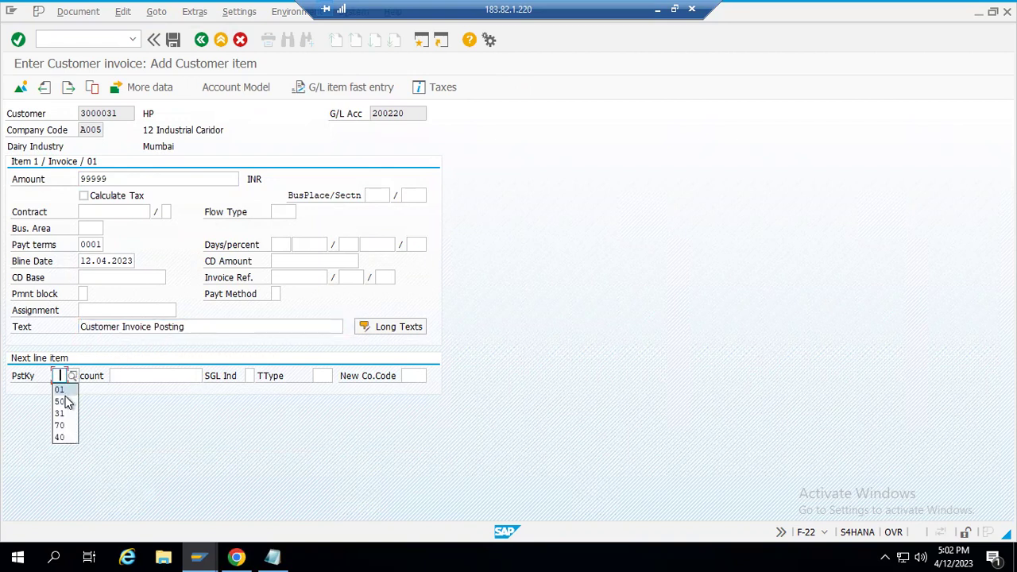
{"action": "left_click", "coordinate": [62, 402]}
{"action": "left_click", "coordinate": [125, 373]}
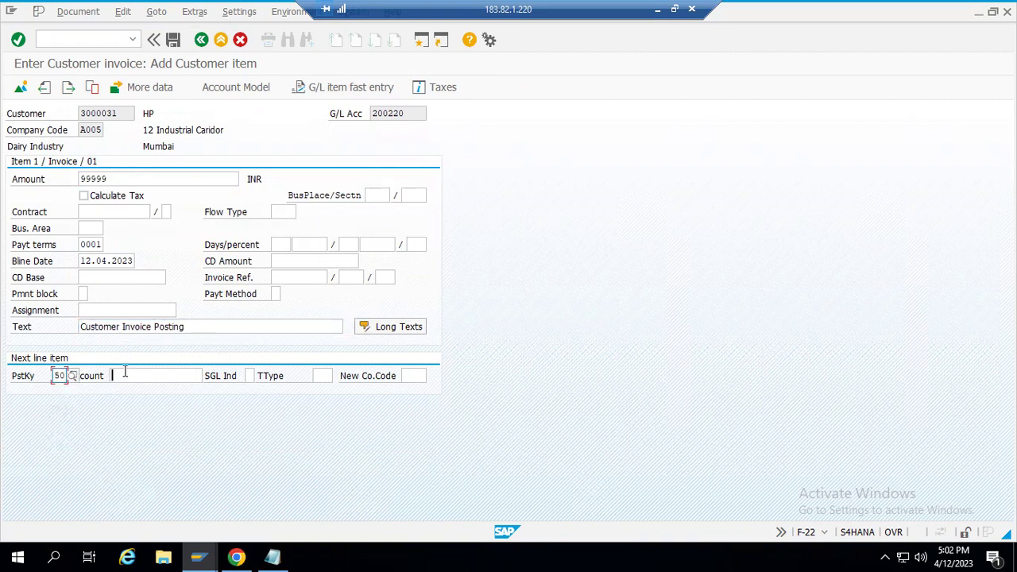
{"action": "left_click", "coordinate": [95, 426]}
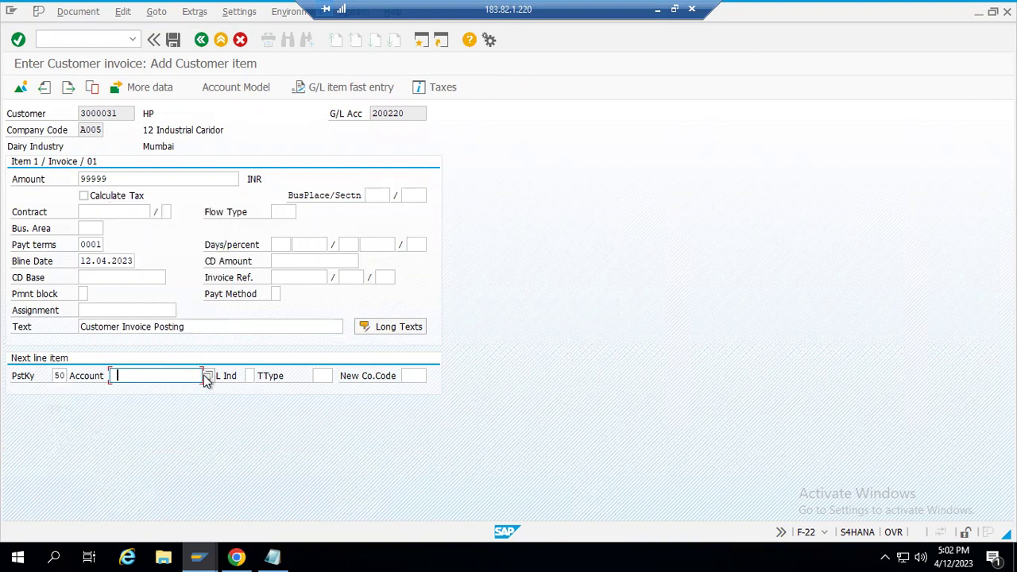
{"action": "left_click", "coordinate": [206, 378]}
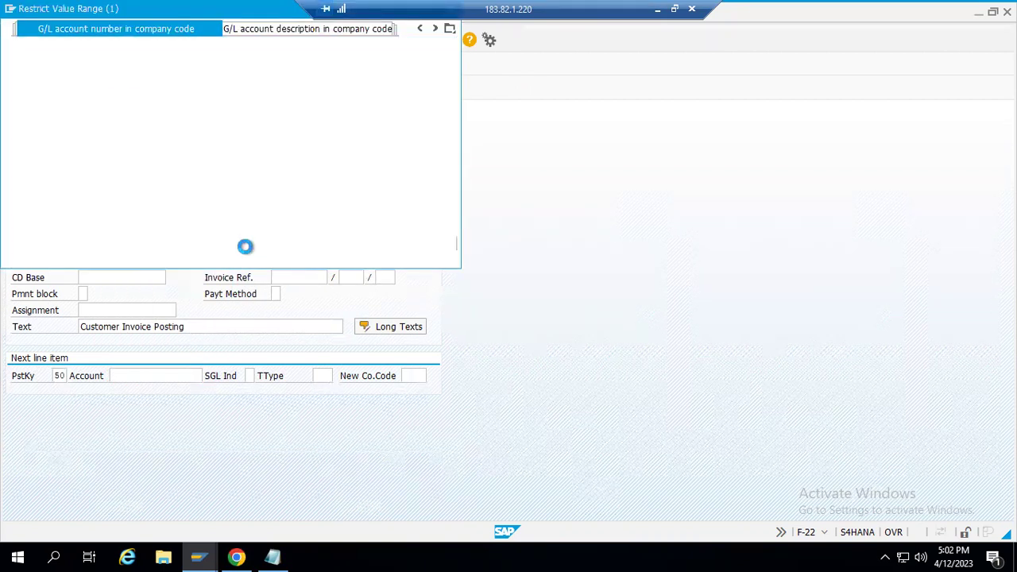
{"action": "key", "text": "Return"}
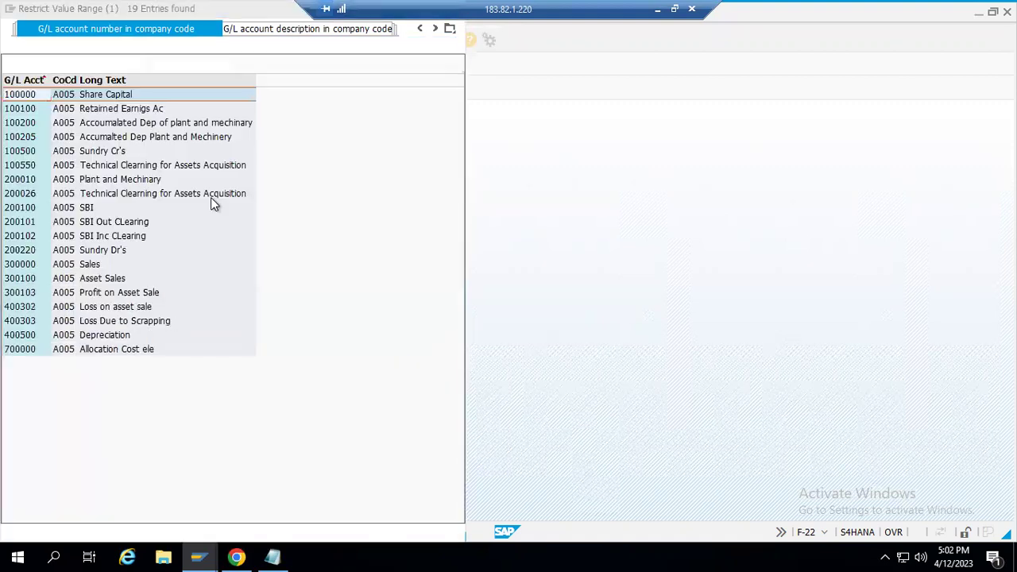
{"action": "double_click", "coordinate": [24, 264]}
{"action": "left_click", "coordinate": [151, 375]}
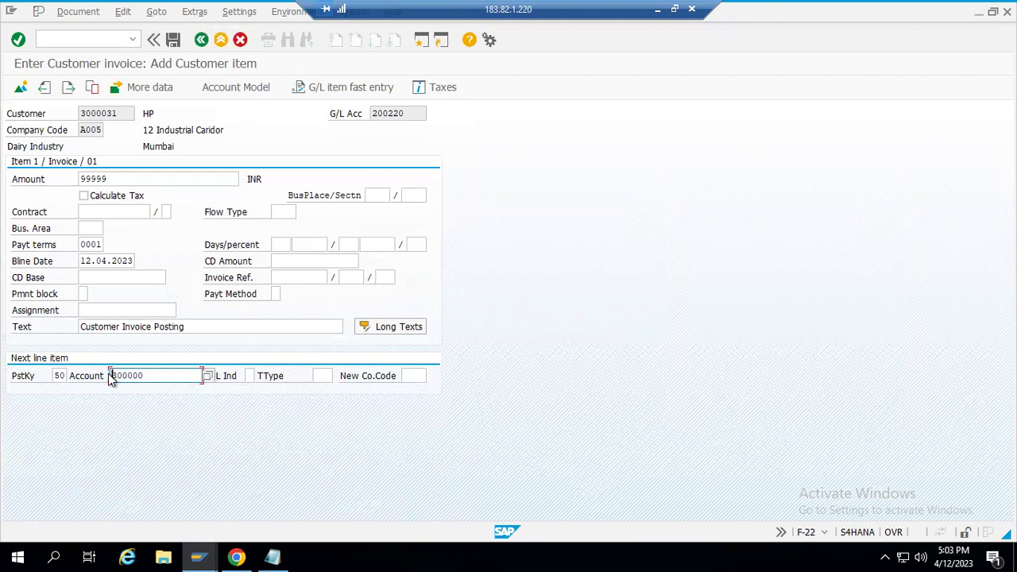
{"action": "left_click", "coordinate": [202, 554]}
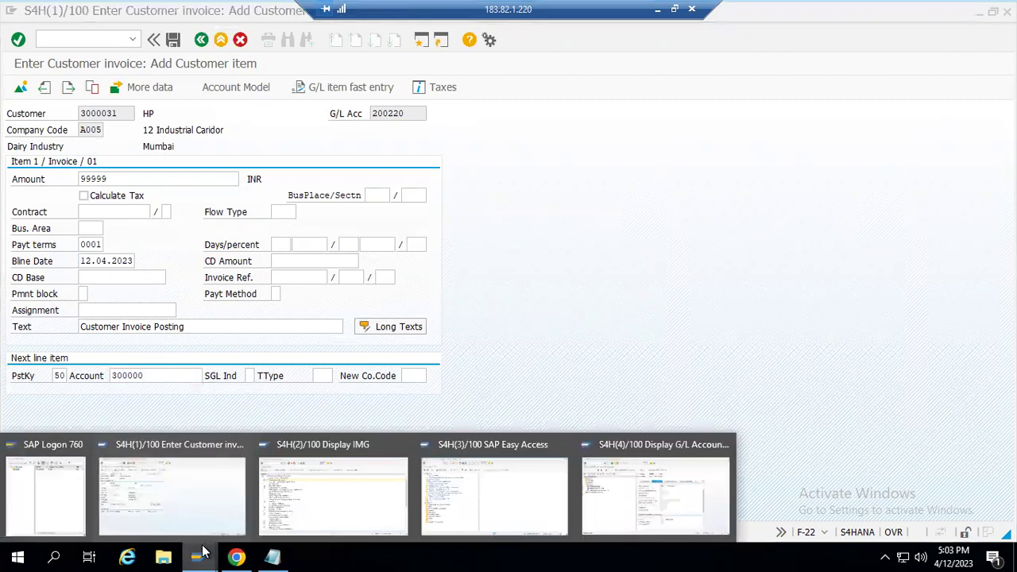
{"action": "left_click", "coordinate": [667, 499]}
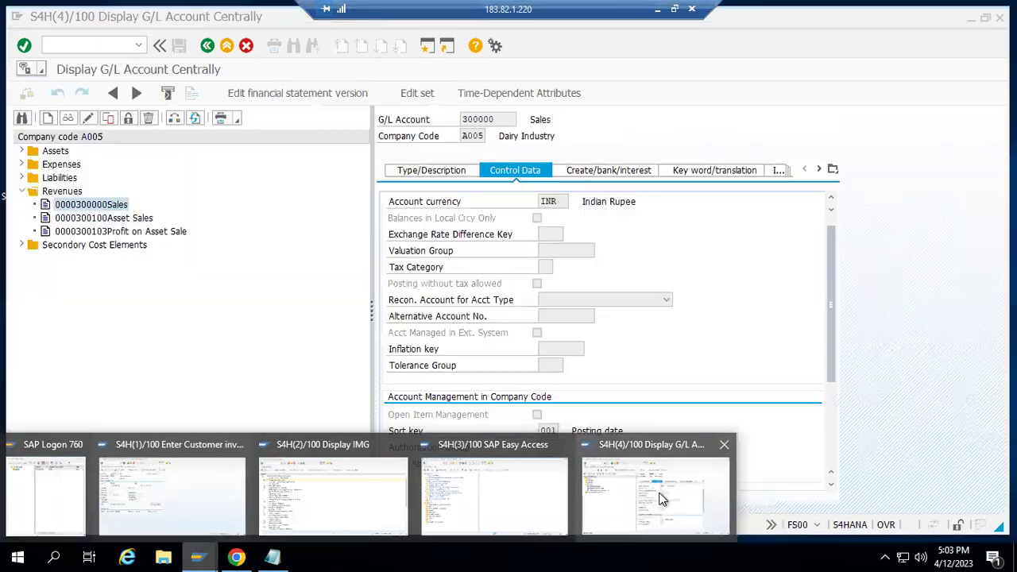
{"action": "scroll", "coordinate": [548, 430], "scroll_direction": "up", "scroll_amount": 2}
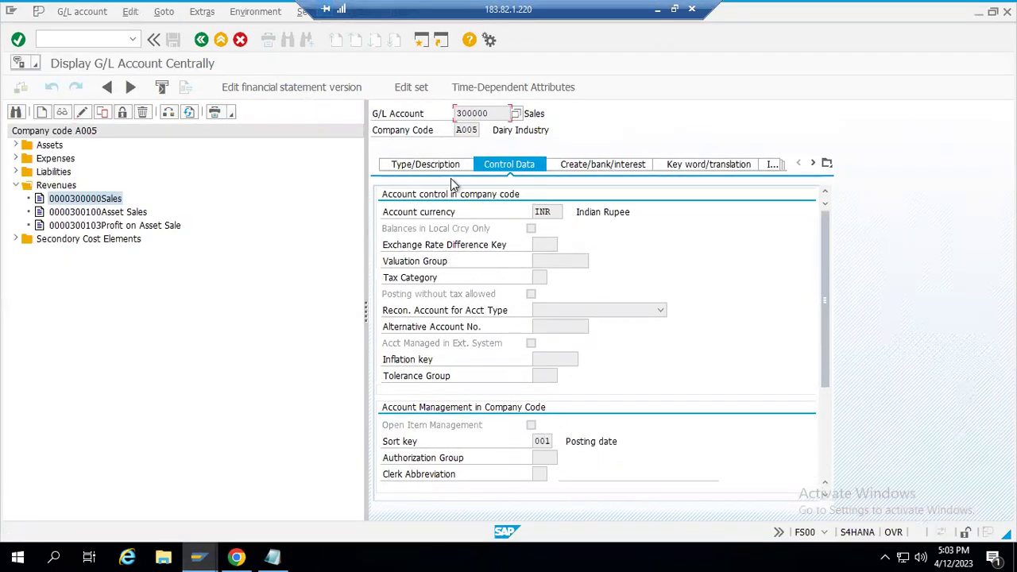
{"action": "left_click_drag", "start_coordinate": [489, 113], "coordinate": [446, 117]}
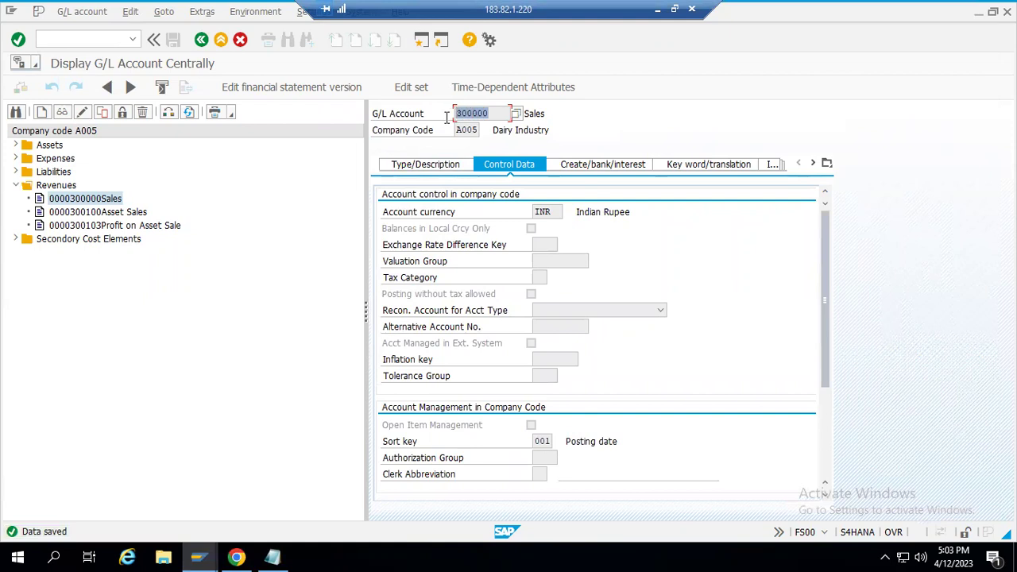
{"action": "left_click", "coordinate": [447, 117]}
{"action": "left_click_drag", "start_coordinate": [825, 292], "coordinate": [820, 404]}
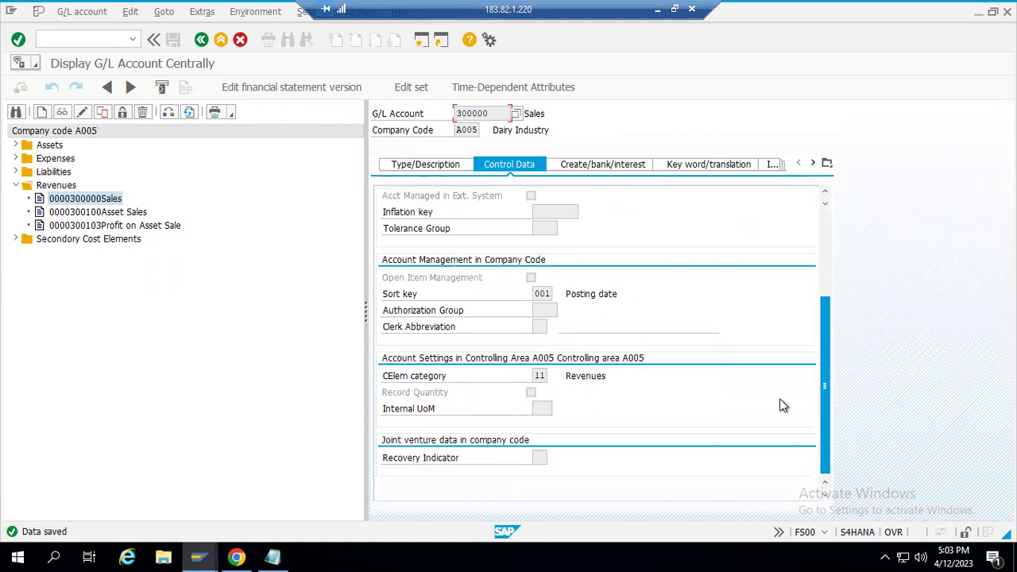
{"action": "left_click", "coordinate": [546, 377]}
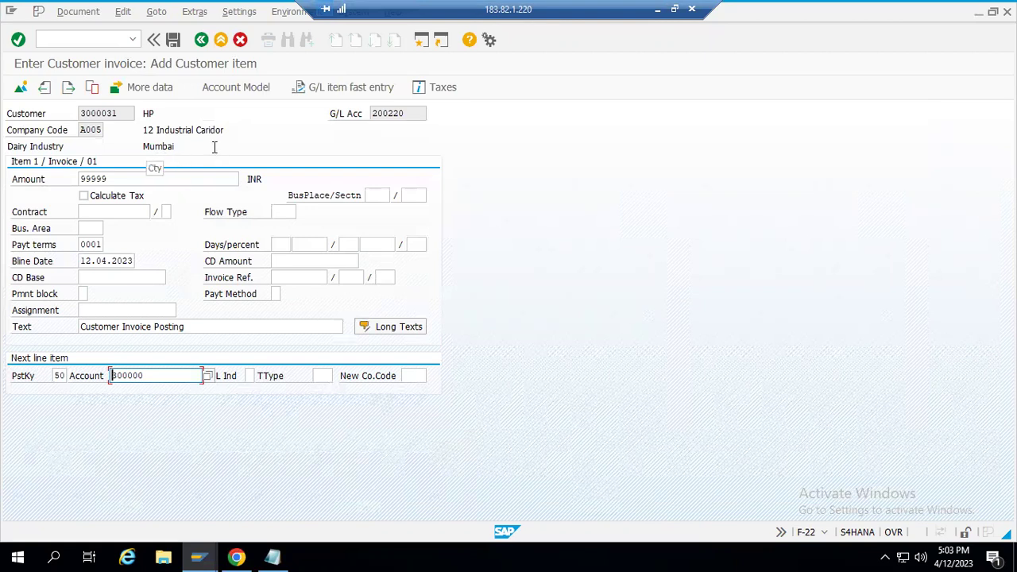
Step: Fill the 300000 revenue line with amount * and text +, then submit it
{"action": "key", "text": "Return"}
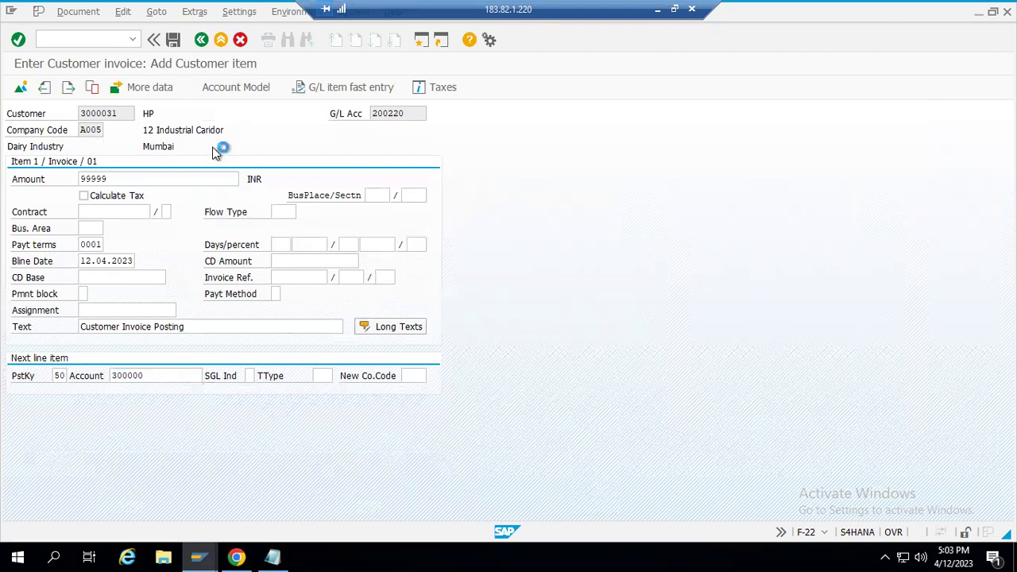
{"action": "left_click", "coordinate": [150, 181]}
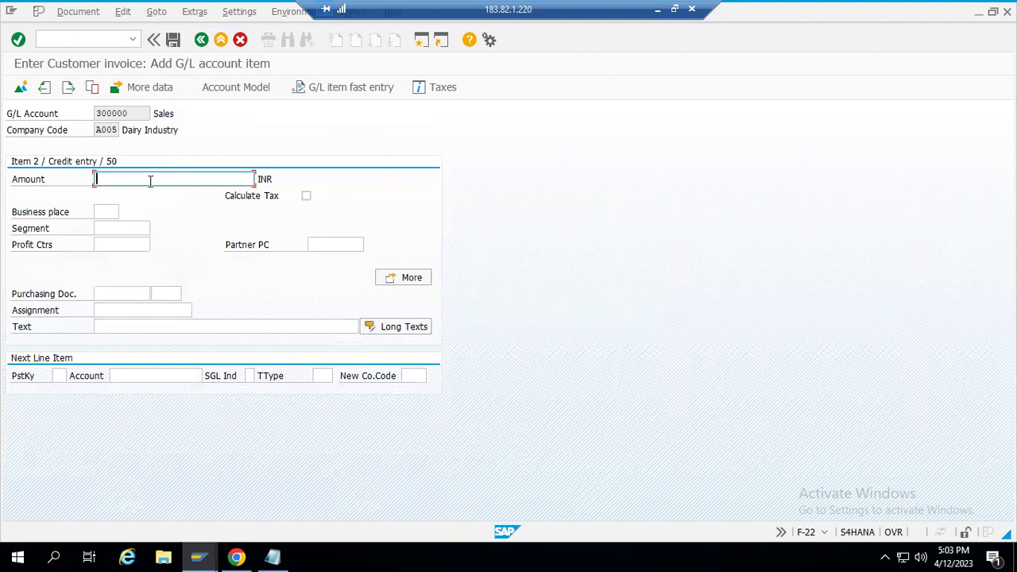
{"action": "type", "text": "*"}
{"action": "left_click", "coordinate": [127, 326]}
{"action": "type", "text": "+"}
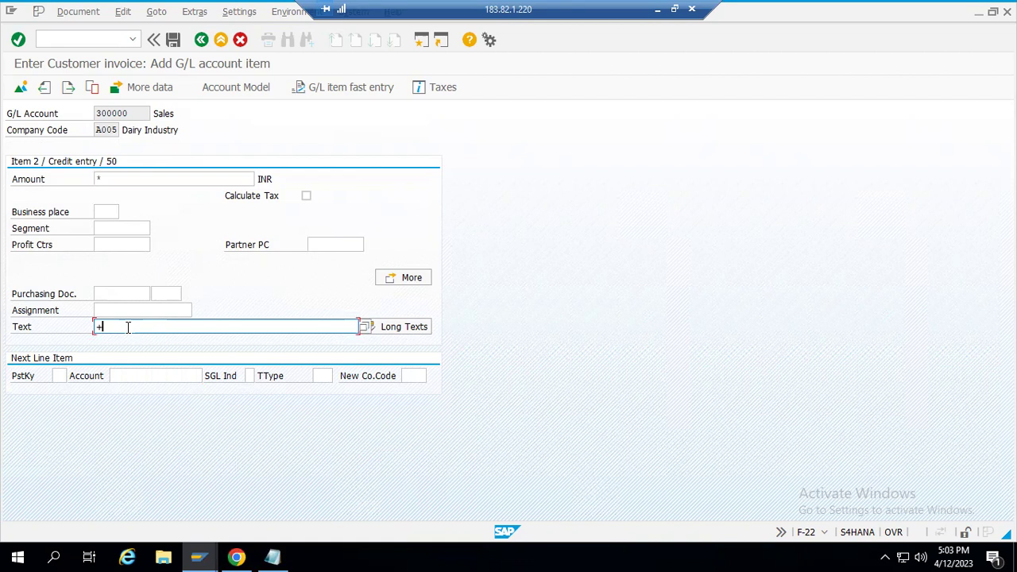
{"action": "key", "text": "Return"}
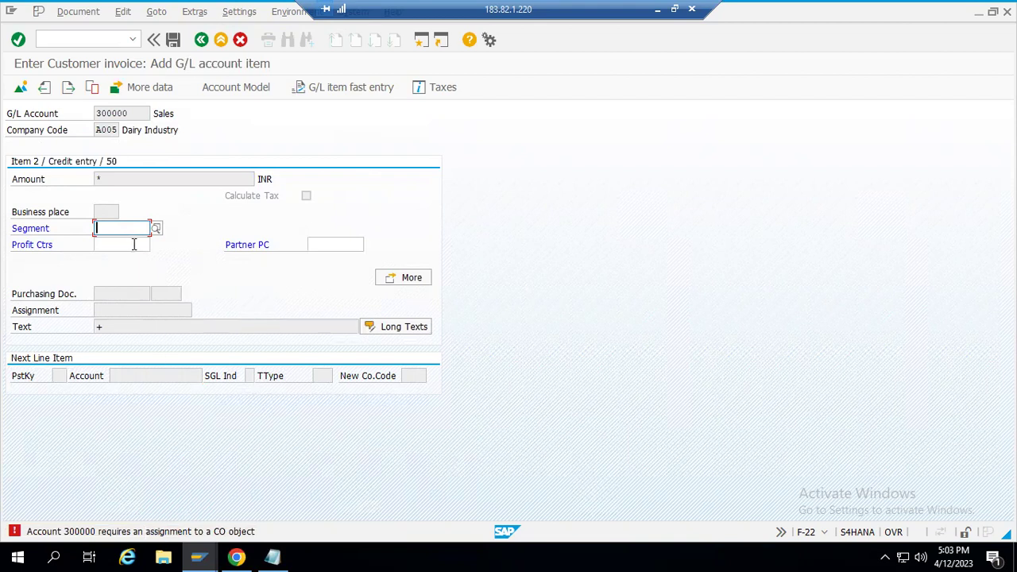
Step: Choose profit center A505DUMMY from the search results and confirm it on the line
{"action": "left_click", "coordinate": [135, 245]}
{"action": "left_click", "coordinate": [155, 245]}
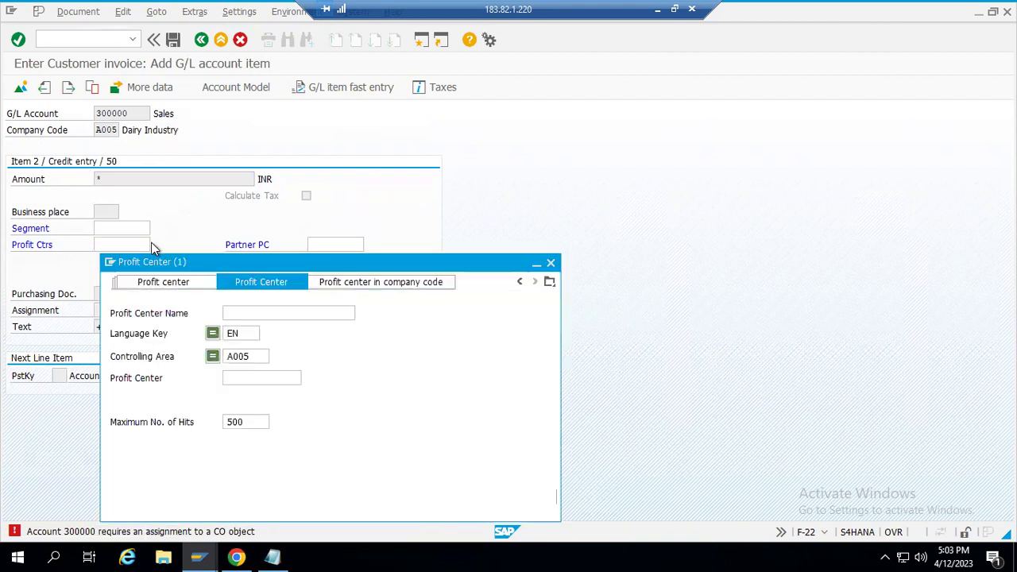
{"action": "left_click_drag", "start_coordinate": [278, 269], "coordinate": [458, 151]}
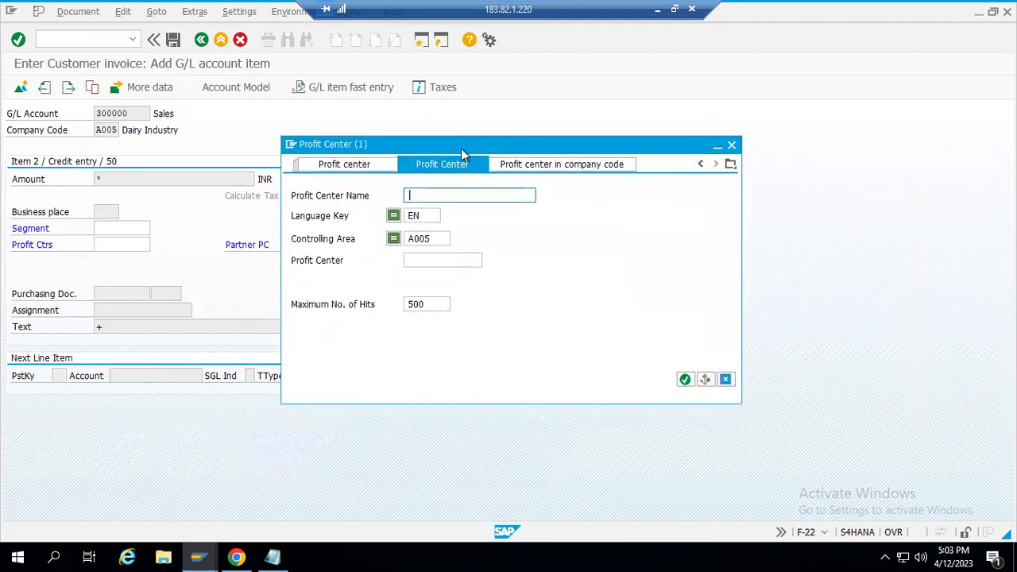
{"action": "left_click", "coordinate": [684, 379]}
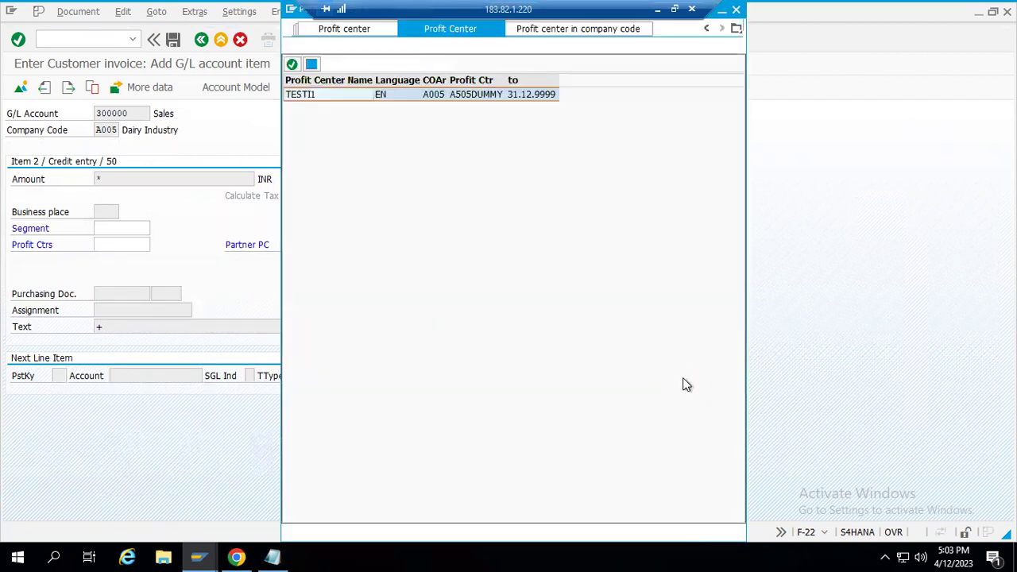
{"action": "double_click", "coordinate": [410, 100]}
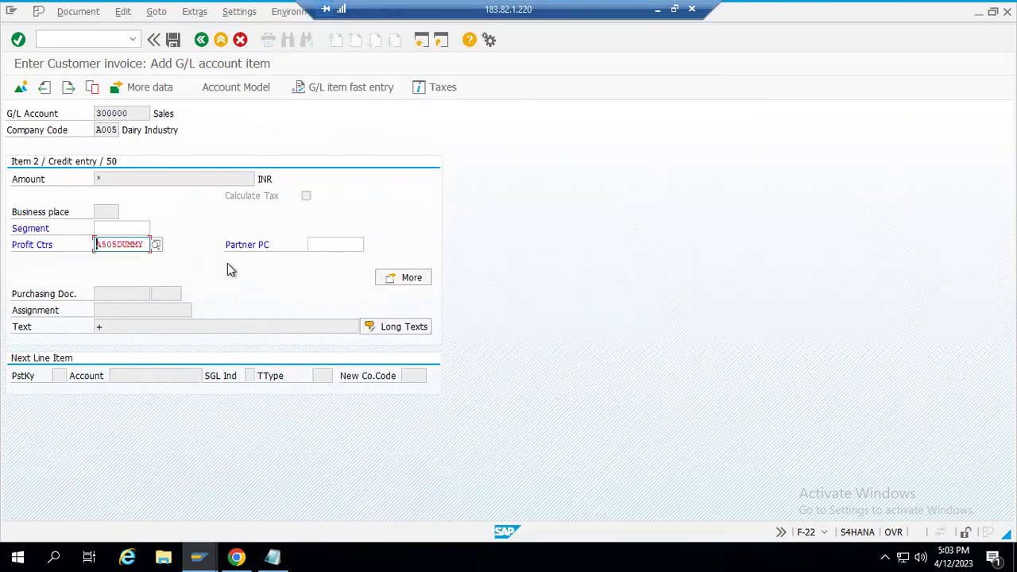
{"action": "key", "text": "Return"}
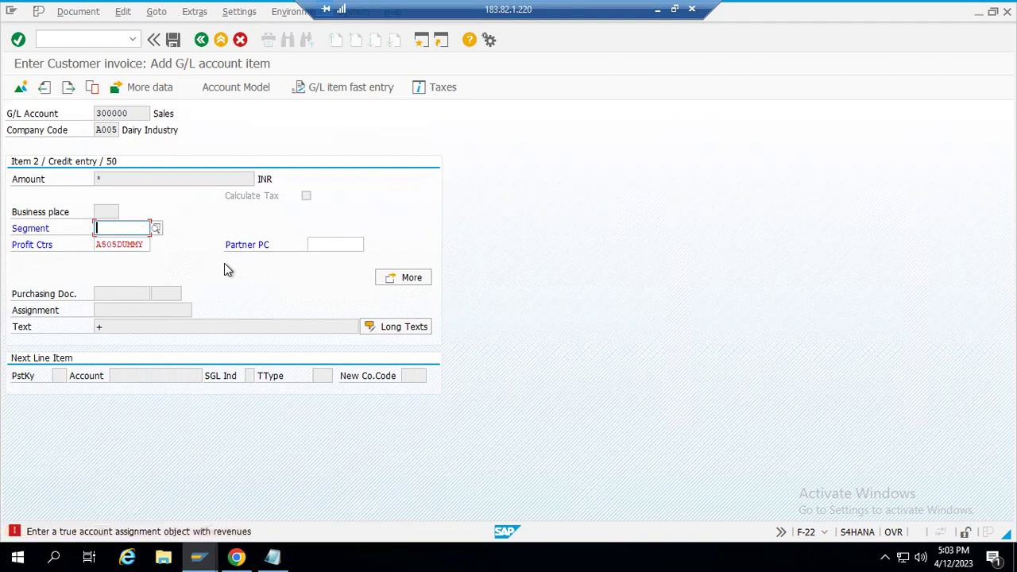
{"action": "left_click", "coordinate": [410, 278]}
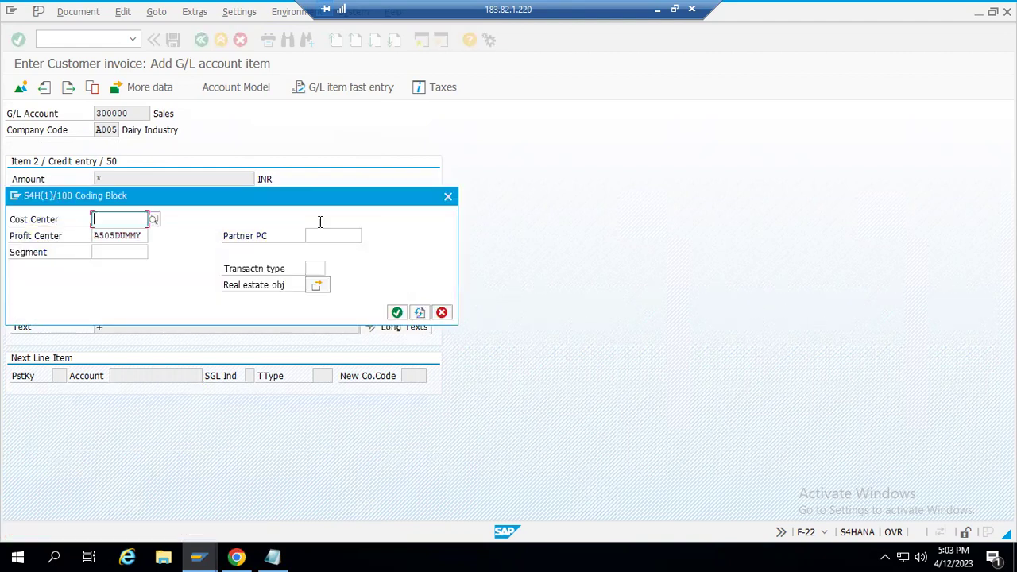
{"action": "left_click_drag", "start_coordinate": [236, 190], "coordinate": [595, 173]}
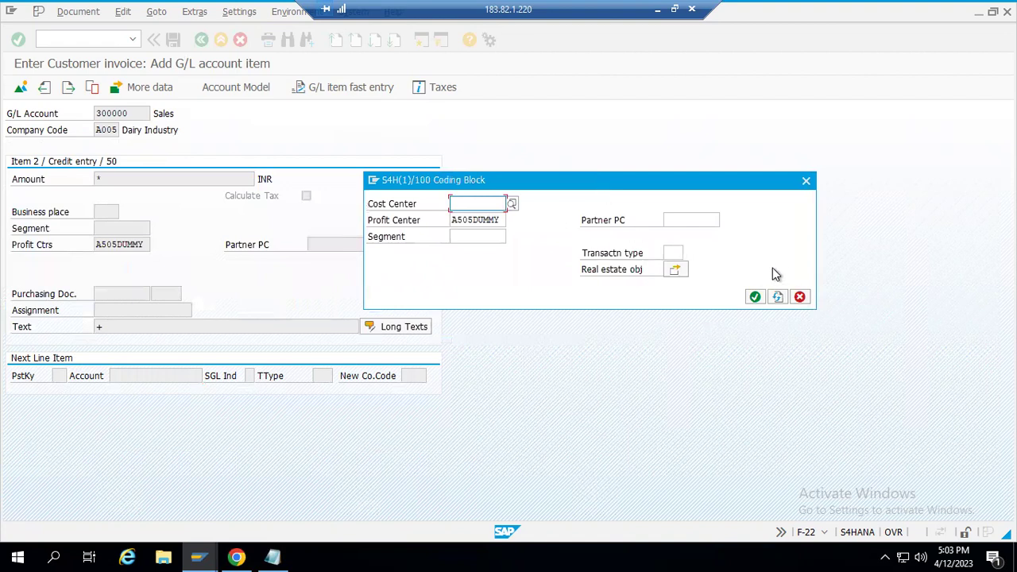
{"action": "left_click", "coordinate": [799, 297]}
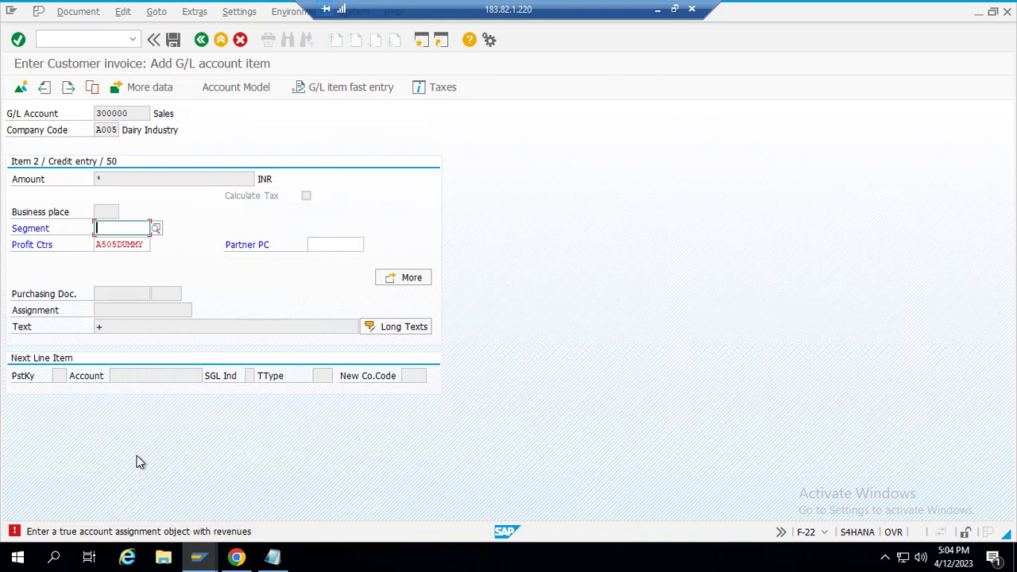
{"action": "key", "text": "Return"}
{"action": "left_click_drag", "start_coordinate": [96, 244], "coordinate": [143, 243]}
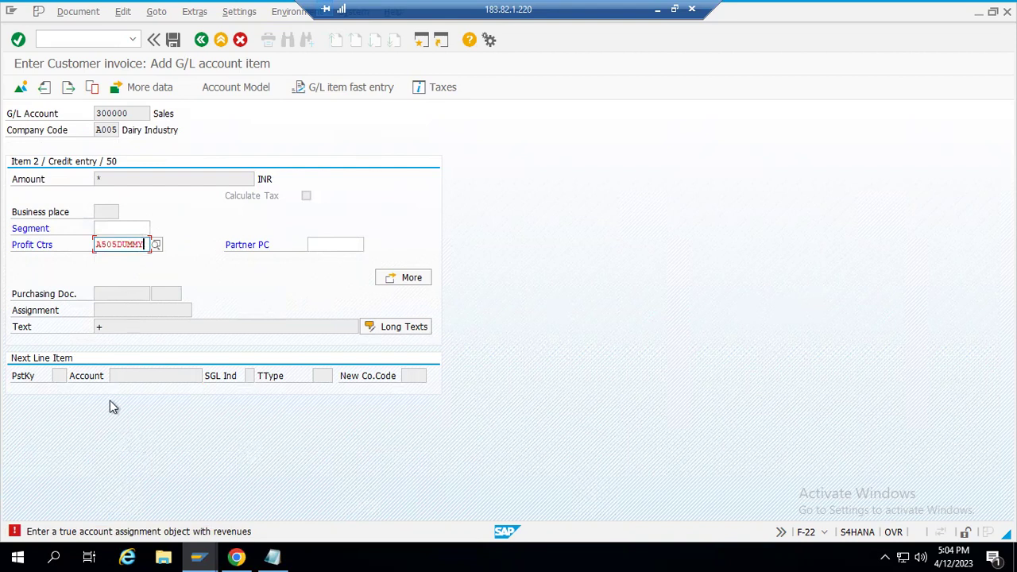
{"action": "left_click", "coordinate": [147, 537]}
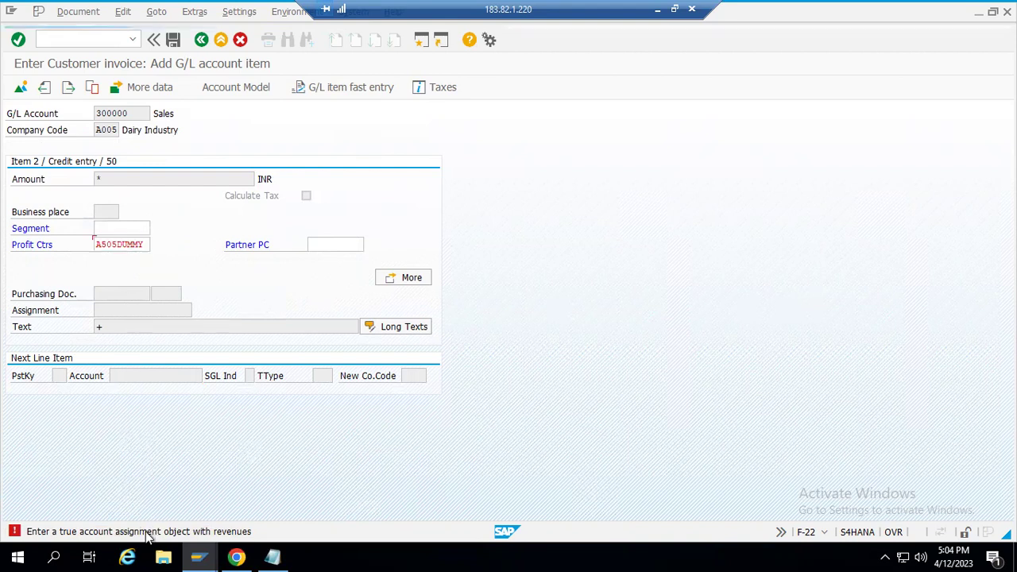
Step: Open the Performance Assistant help for error KI166, then switch to the G/L account session
{"action": "double_click", "coordinate": [147, 538]}
{"action": "left_click_drag", "start_coordinate": [200, 22], "coordinate": [441, 111]}
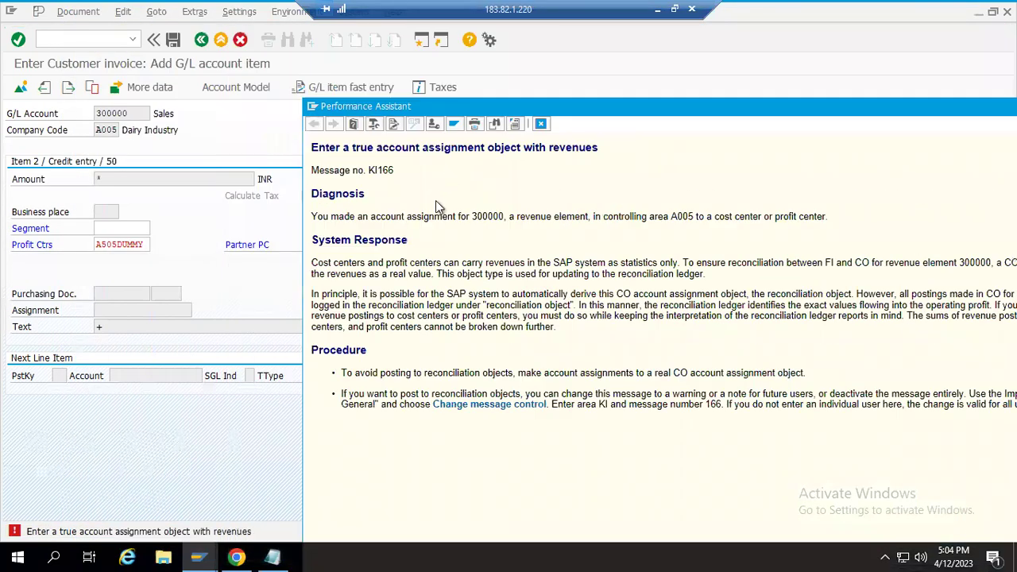
{"action": "left_click_drag", "start_coordinate": [436, 207], "coordinate": [429, 209]}
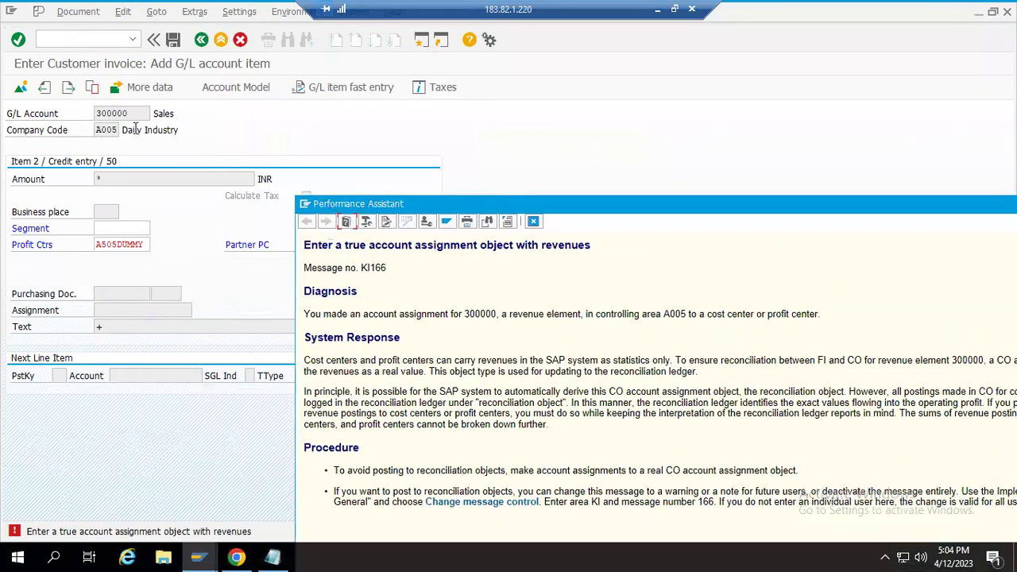
{"action": "mouse_move", "coordinate": [603, 200]}
{"action": "left_mouse_down"}
{"action": "mouse_move", "coordinate": [603, 150]}
{"action": "mouse_move", "coordinate": [545, 79]}
{"action": "mouse_move", "coordinate": [520, 73]}
{"action": "left_mouse_up"}
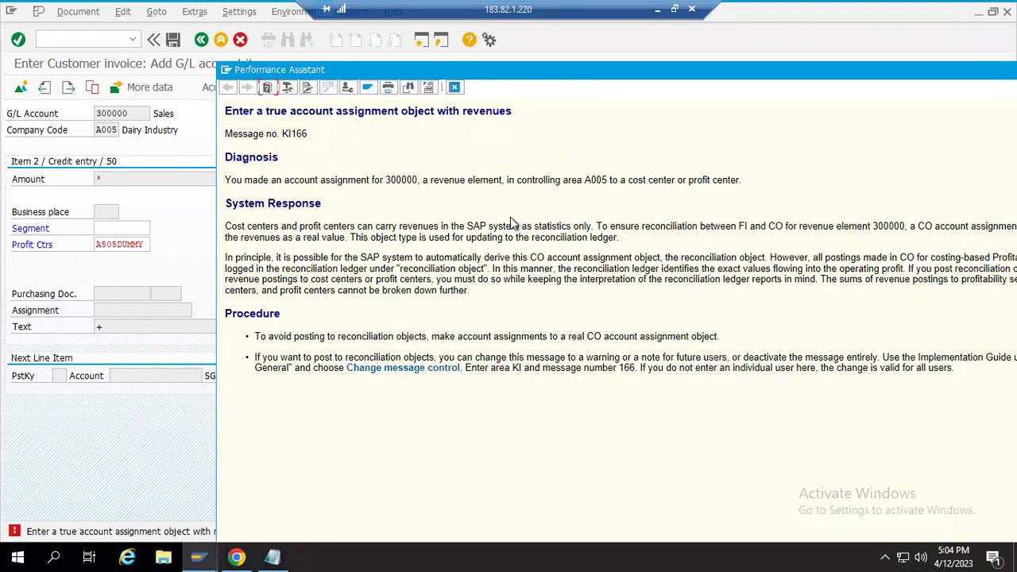
{"action": "key", "text": "alt+Tab"}
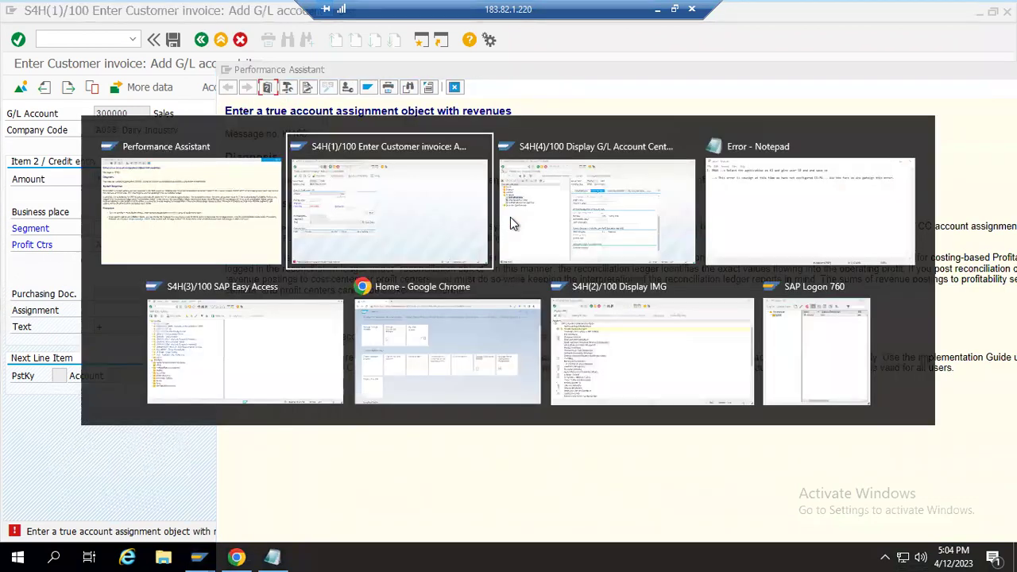
{"action": "key", "text": "alt+Tab"}
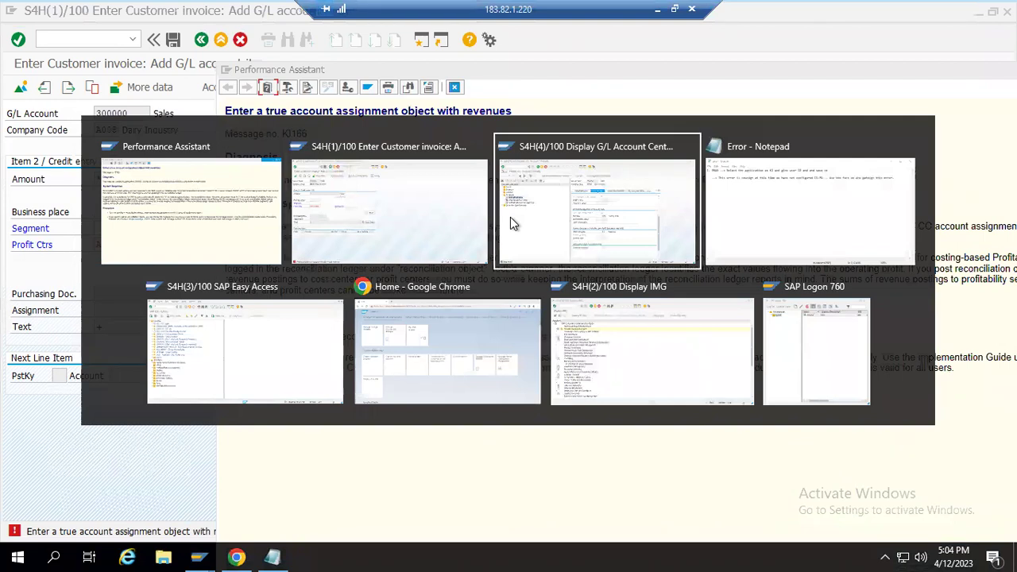
Step: Launch OBA5 in a new session with /o and select work area KI
{"action": "left_click", "coordinate": [82, 39]}
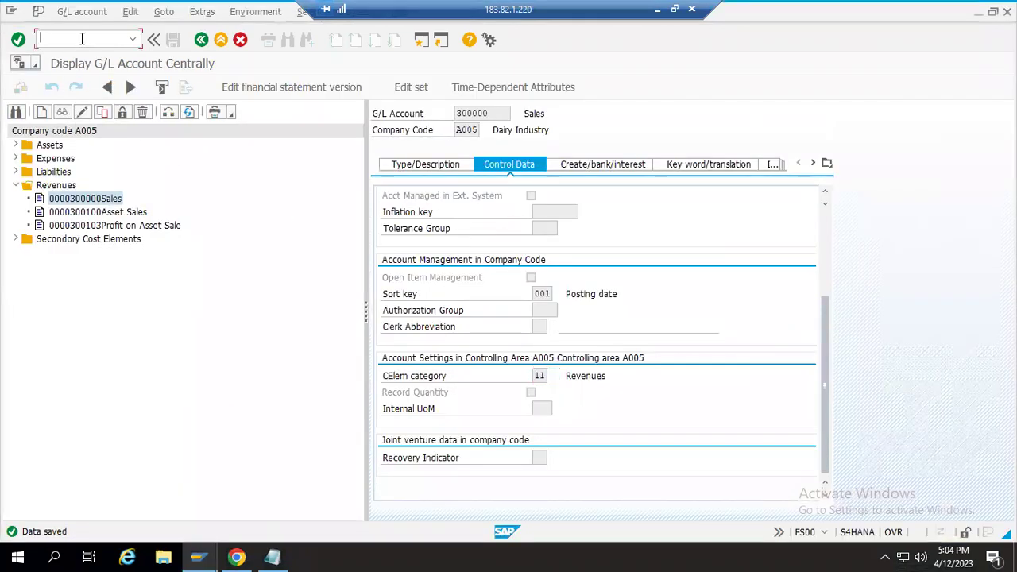
{"action": "type", "text": "/ooba5"}
{"action": "key", "text": "Return"}
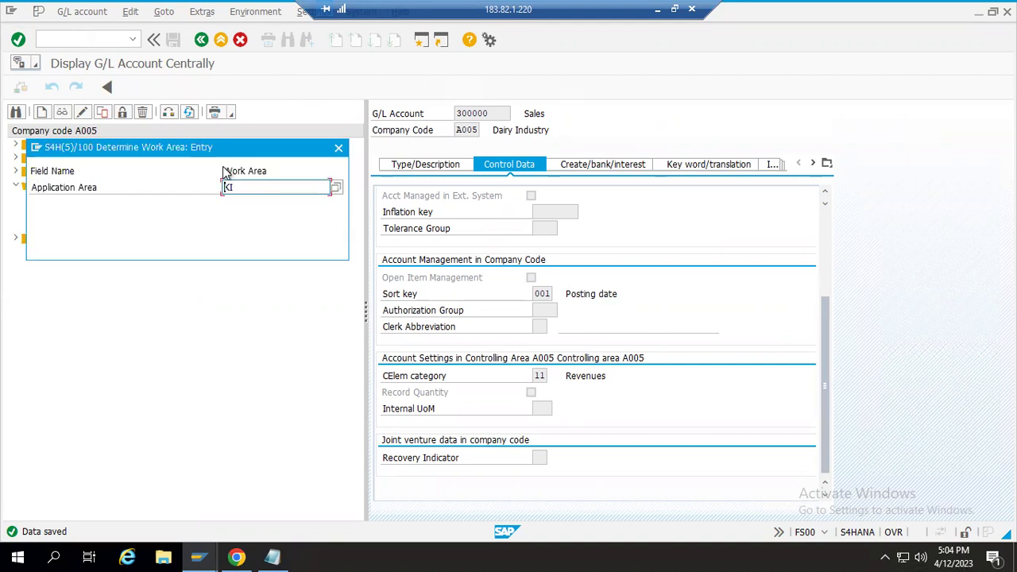
{"action": "left_click", "coordinate": [242, 187]}
{"action": "key", "text": "BackSpace"}
{"action": "key", "text": "BackSpace"}
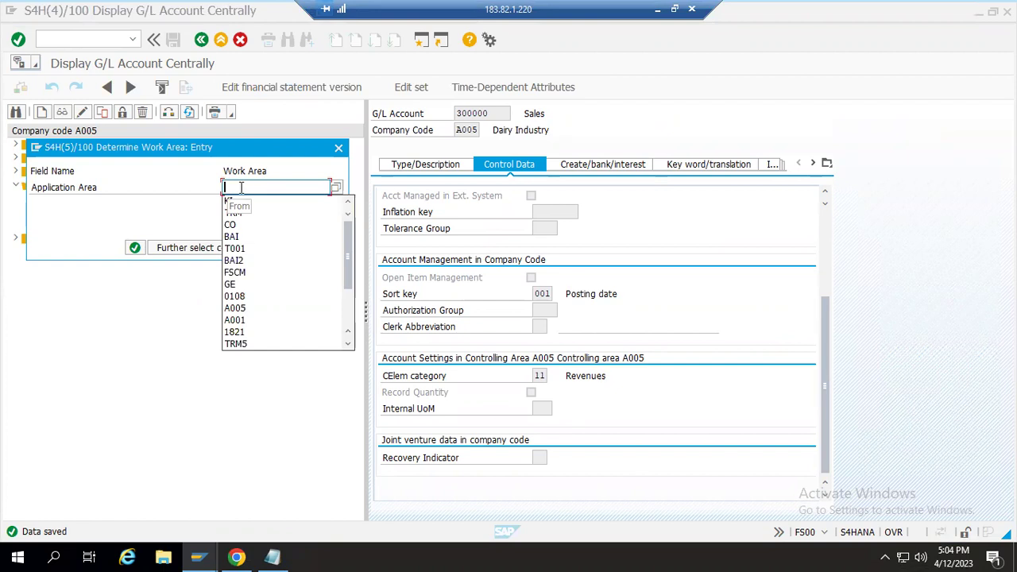
{"action": "left_click", "coordinate": [234, 187]}
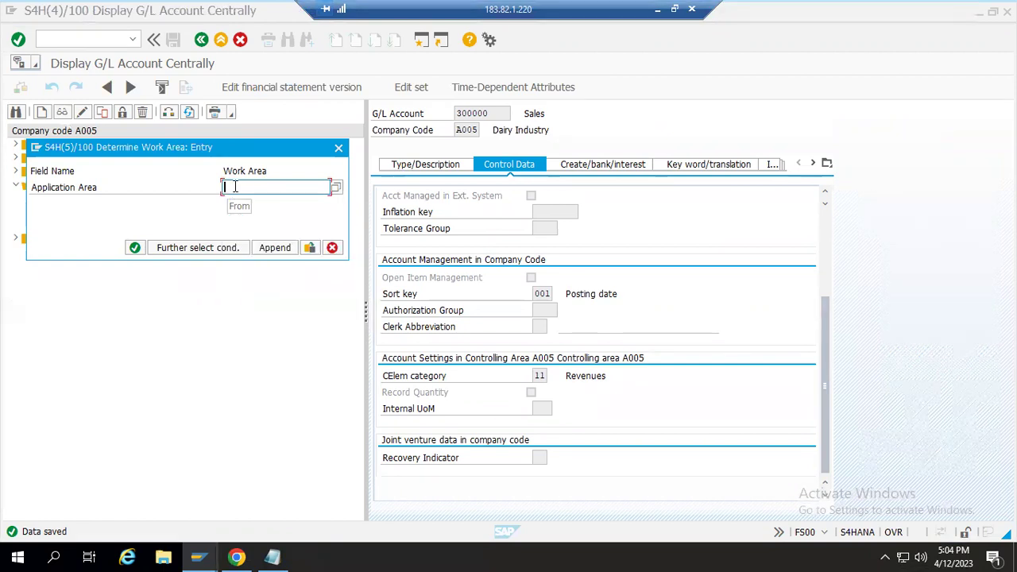
{"action": "type", "text": "K"}
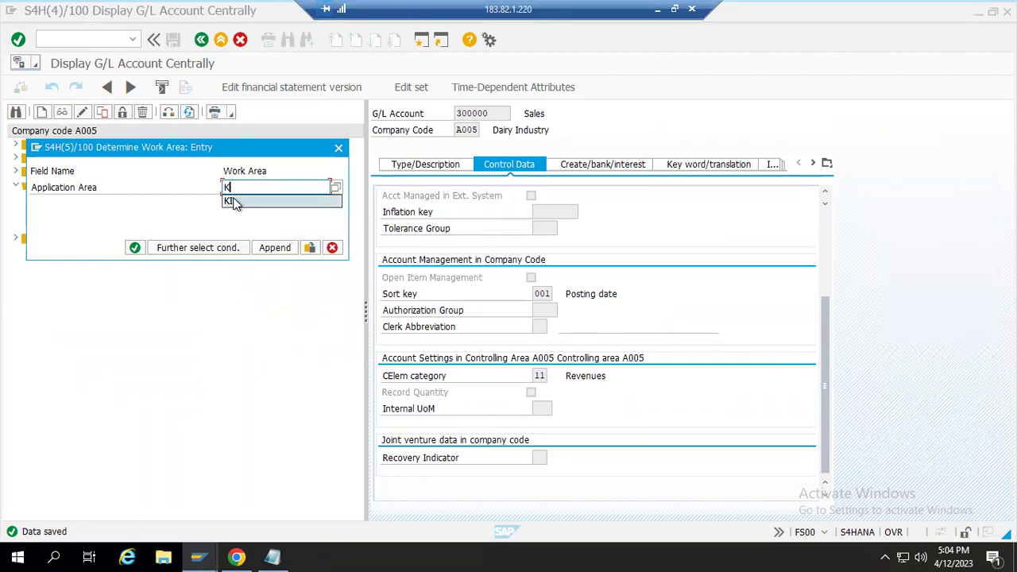
{"action": "left_click", "coordinate": [235, 201]}
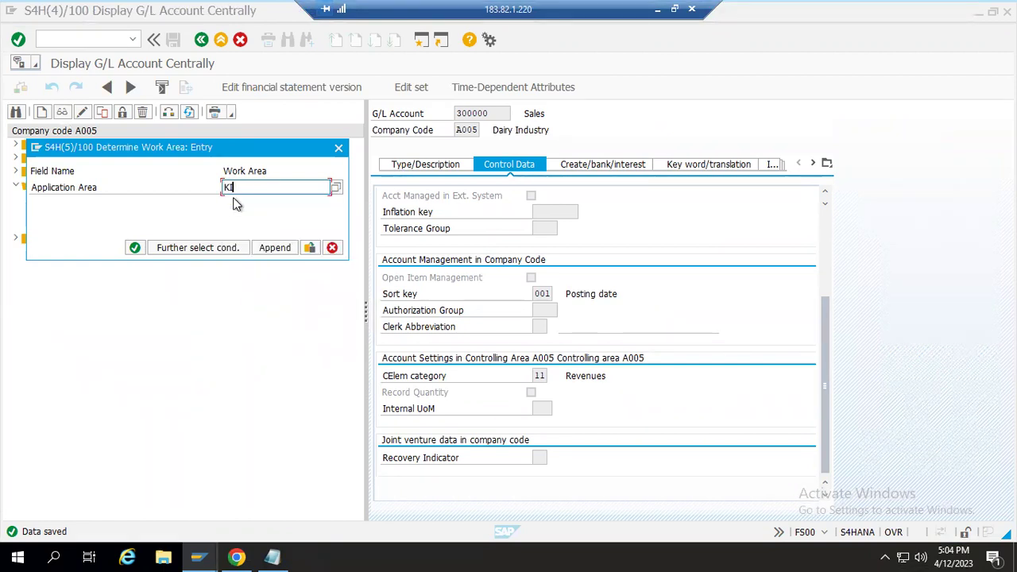
{"action": "left_click", "coordinate": [135, 248]}
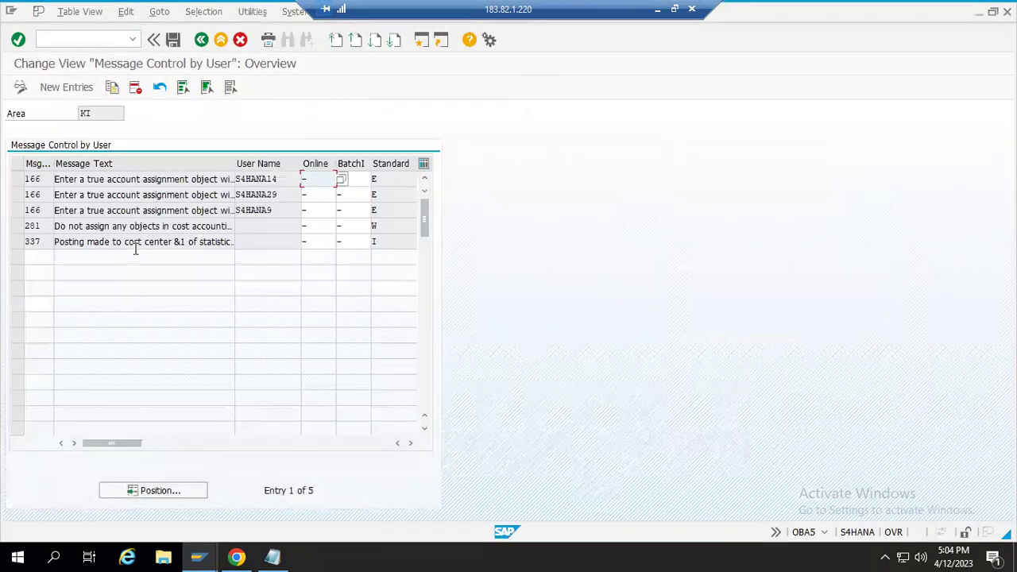
Step: Check the existing entries' user and message type against the logged-in user in system info
{"action": "left_click", "coordinate": [274, 209]}
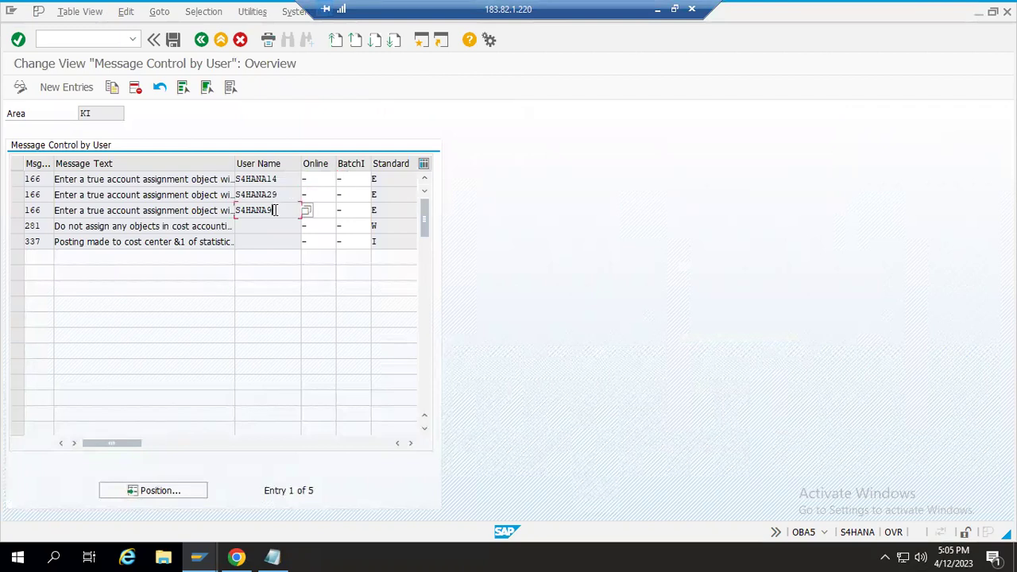
{"action": "left_click", "coordinate": [387, 179]}
{"action": "left_click", "coordinate": [826, 532]}
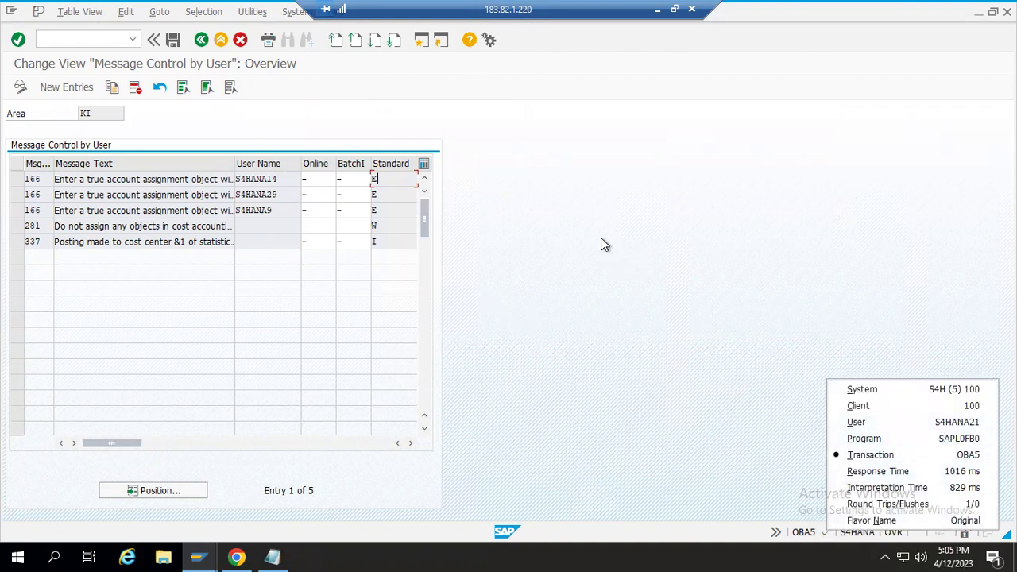
Step: Select the second message 166 row after confirming number 166 in the KI166 help
{"action": "left_click", "coordinate": [19, 195]}
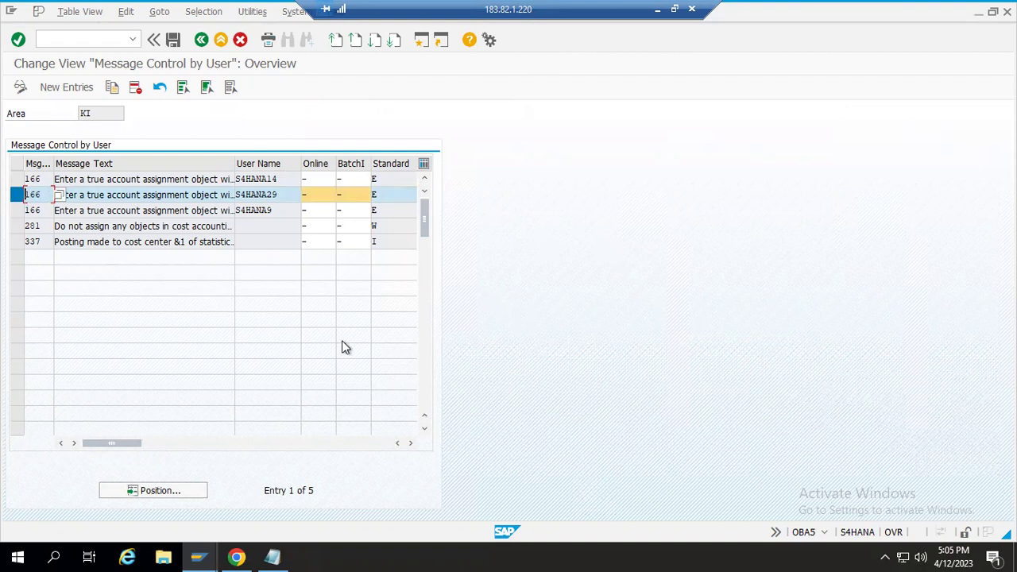
{"action": "key", "text": "alt+Tab"}
{"action": "key", "text": "alt+Tab"}
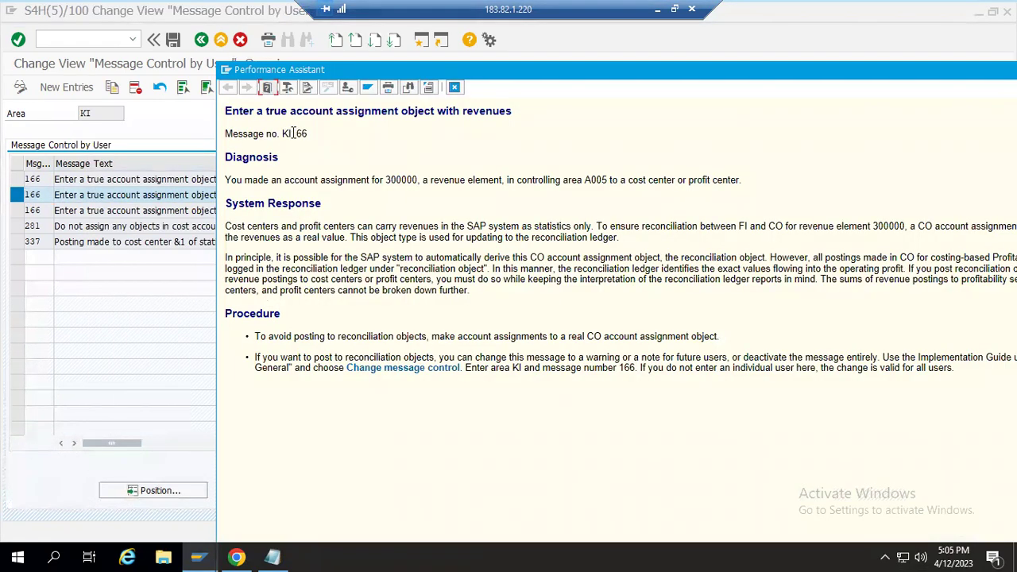
{"action": "left_click_drag", "start_coordinate": [291, 134], "coordinate": [308, 133]}
{"action": "left_click", "coordinate": [107, 117]}
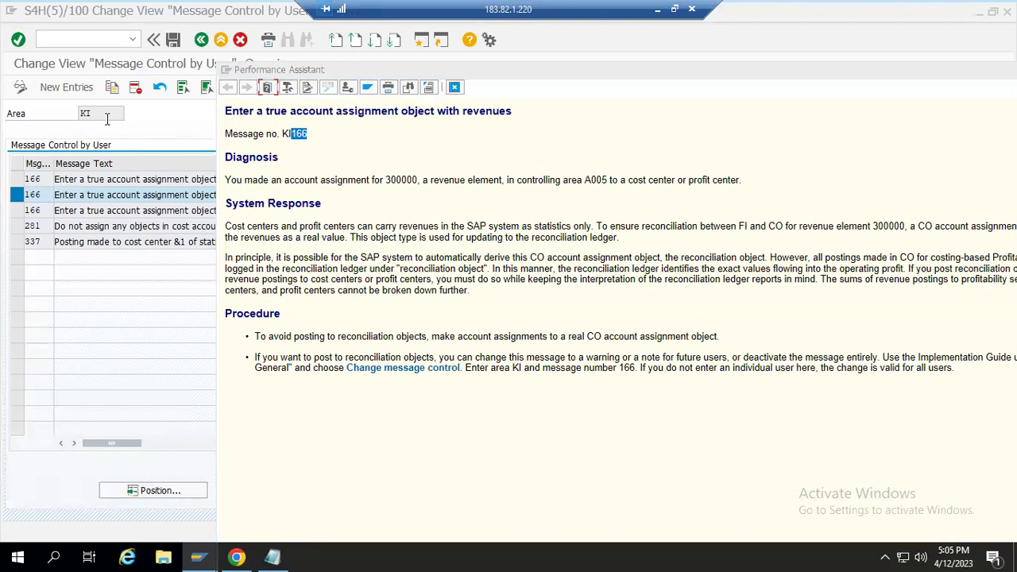
{"action": "key", "text": "alt+Tab"}
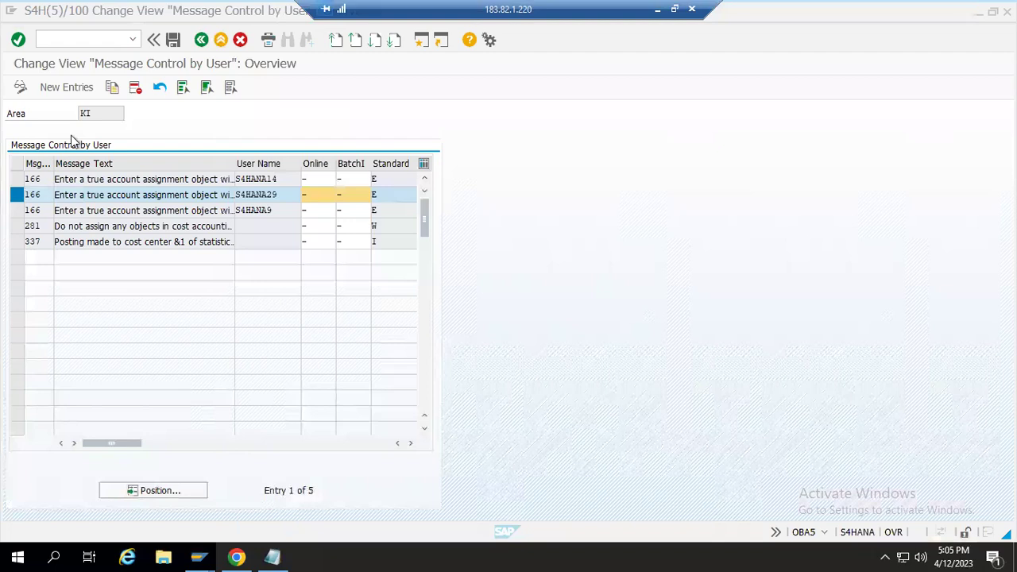
Step: Copy the selected 166 entry and replace its user name with the logged-in user
{"action": "left_click", "coordinate": [113, 89]}
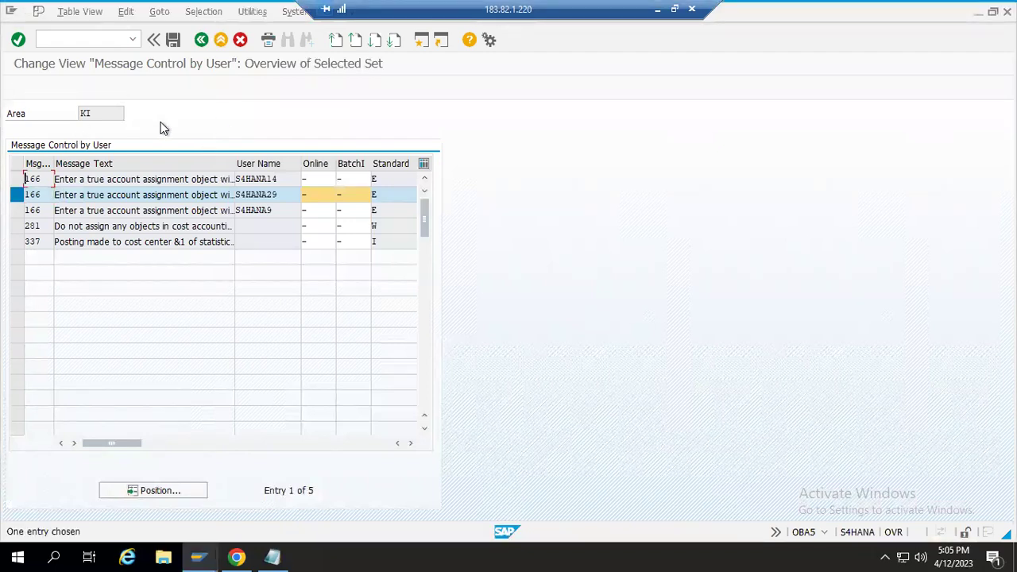
{"action": "left_click", "coordinate": [259, 178]}
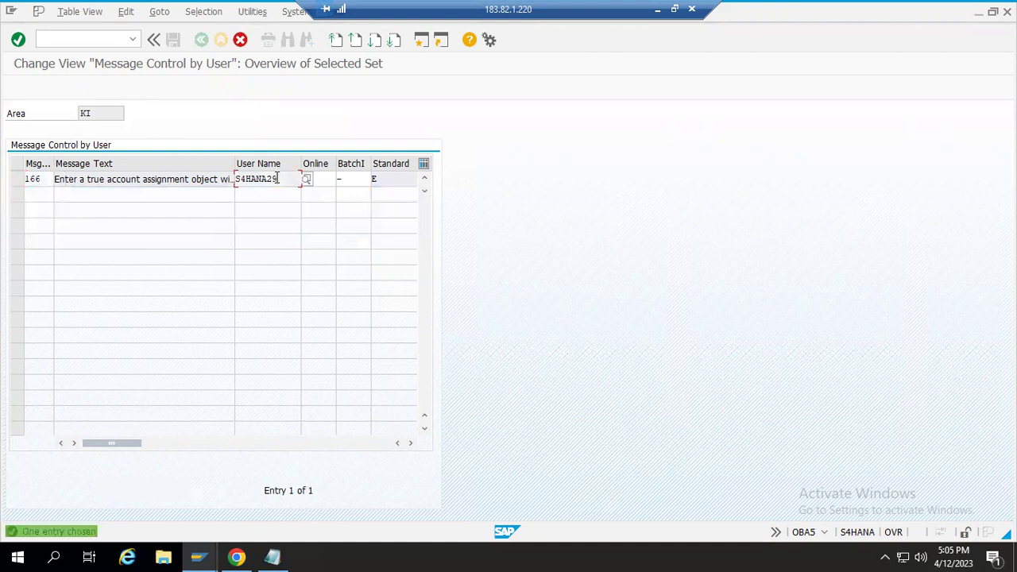
{"action": "key", "text": "BackSpace"}
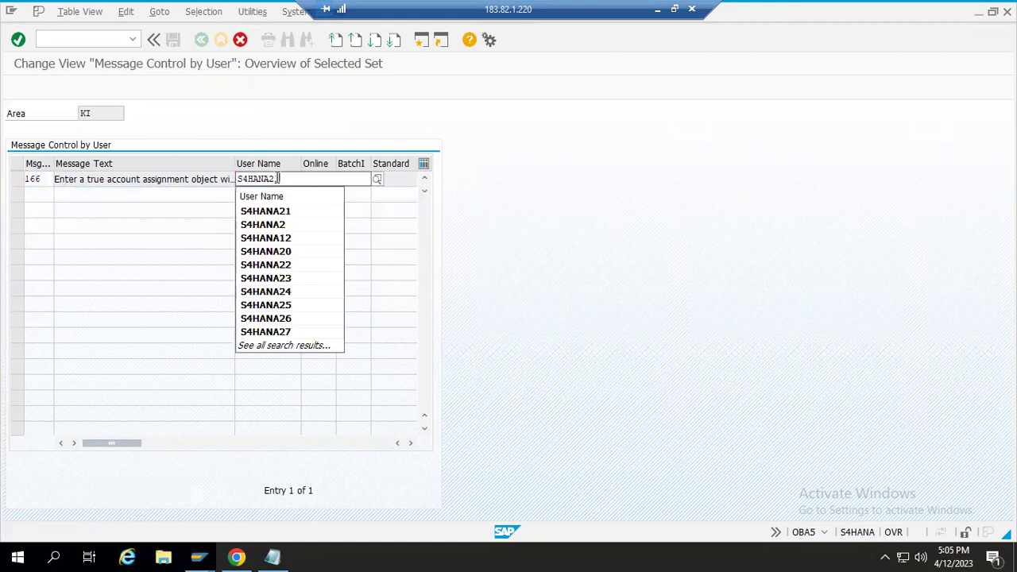
{"action": "key", "text": "Down"}
{"action": "key", "text": "Return"}
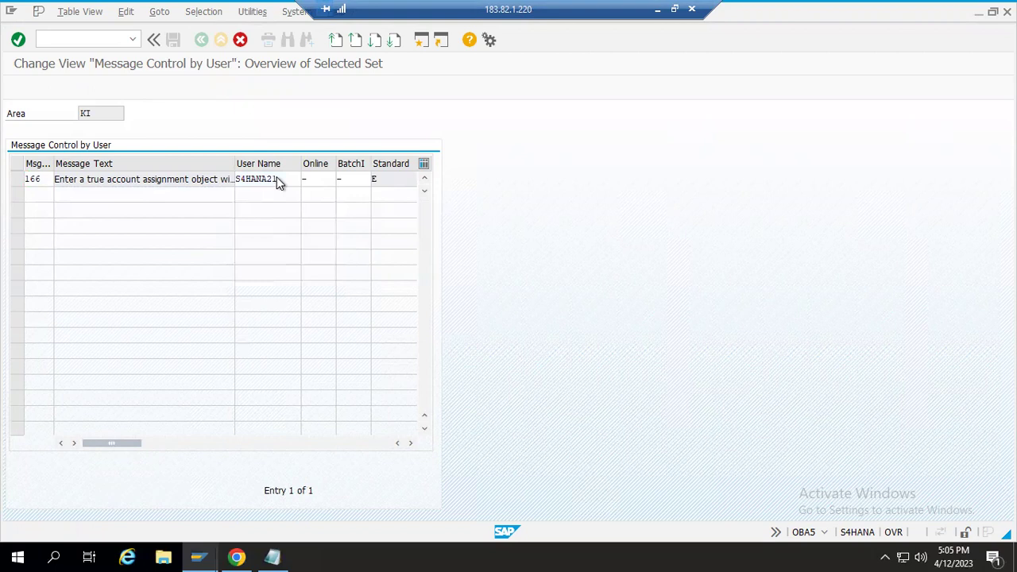
{"action": "key", "text": "Return"}
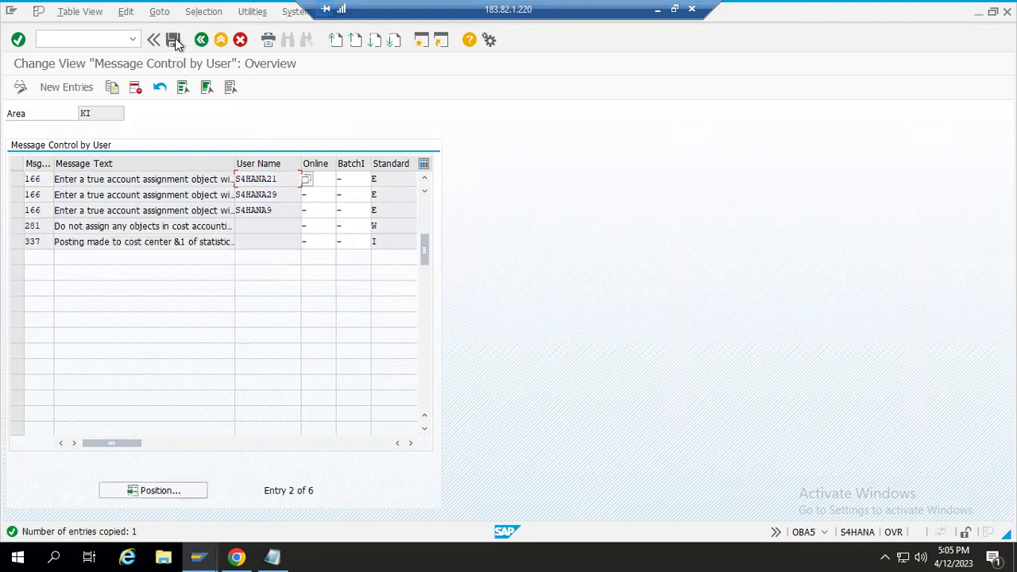
Step: Save the new entry under a customizing request and close the message help window
{"action": "left_click", "coordinate": [174, 40]}
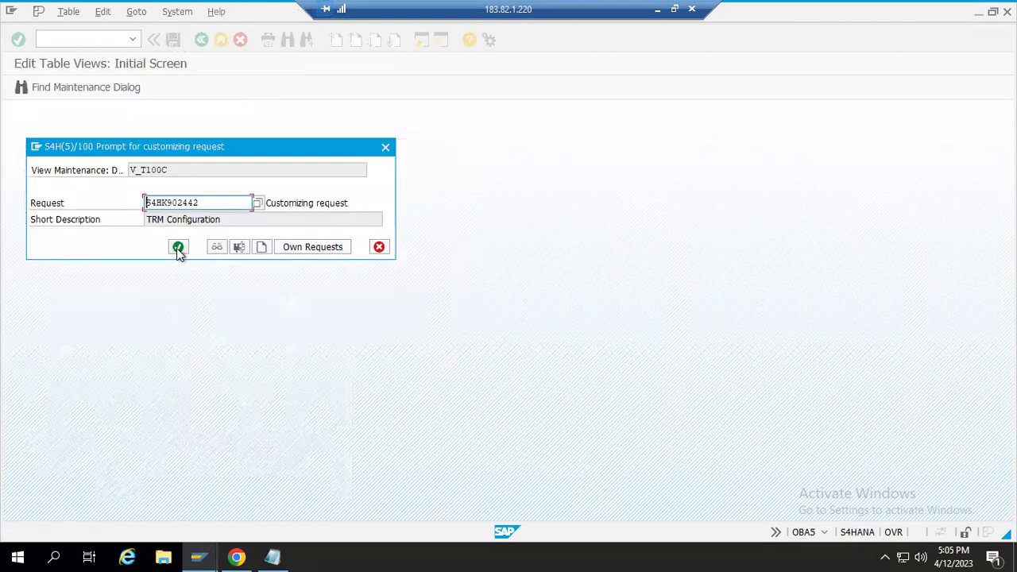
{"action": "left_click", "coordinate": [178, 247]}
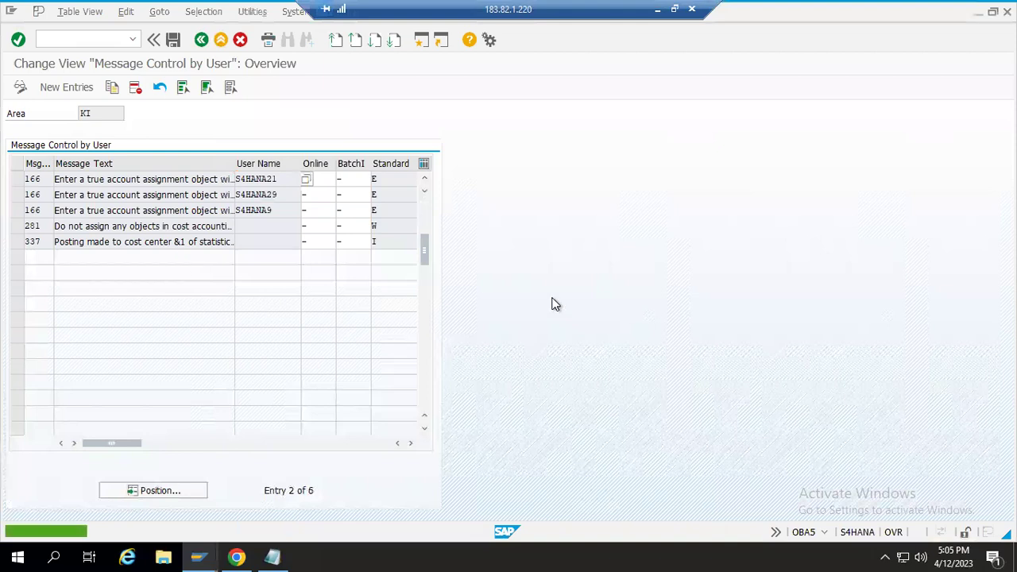
{"action": "key", "text": "alt+Tab"}
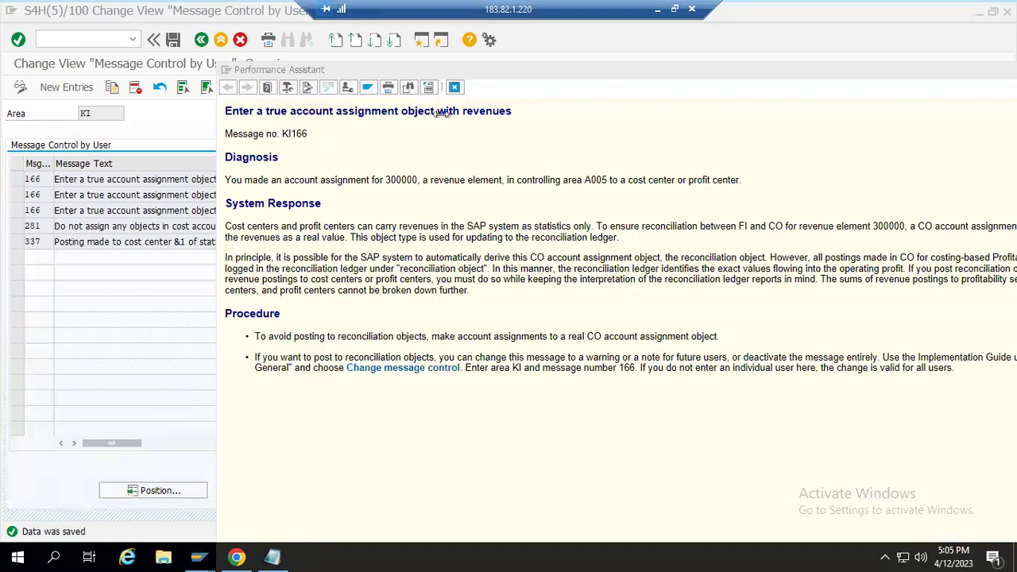
{"action": "left_click", "coordinate": [453, 87]}
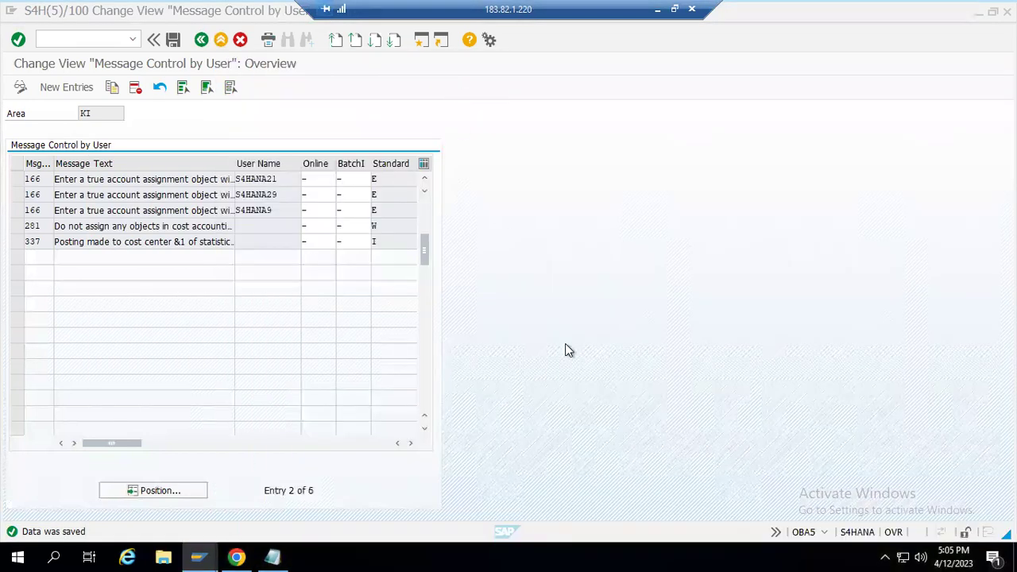
Step: Switch to the invoice session and restart F-22 with /nf-22
{"action": "key", "text": "alt+Tab"}
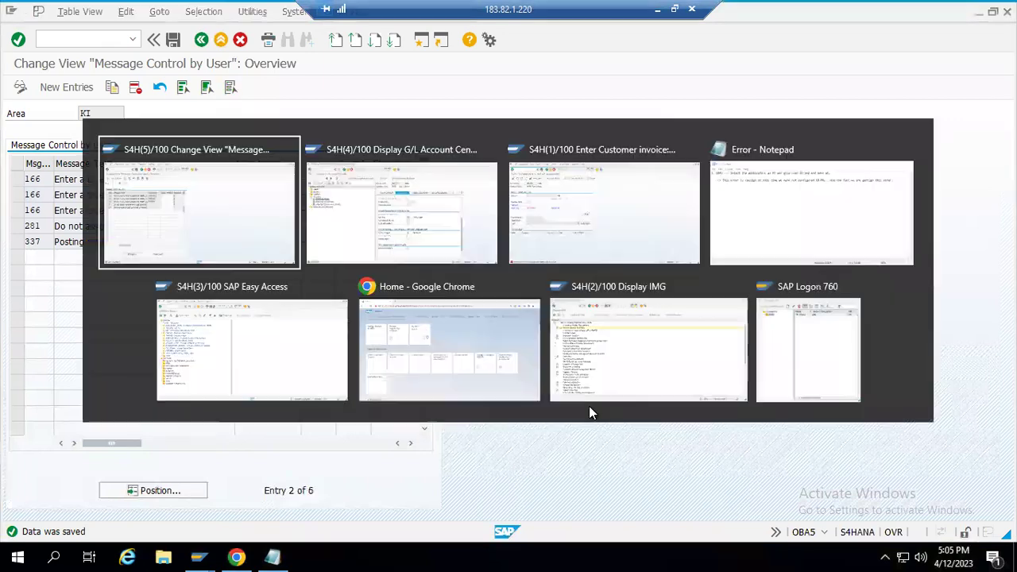
{"action": "key", "text": "Tab"}
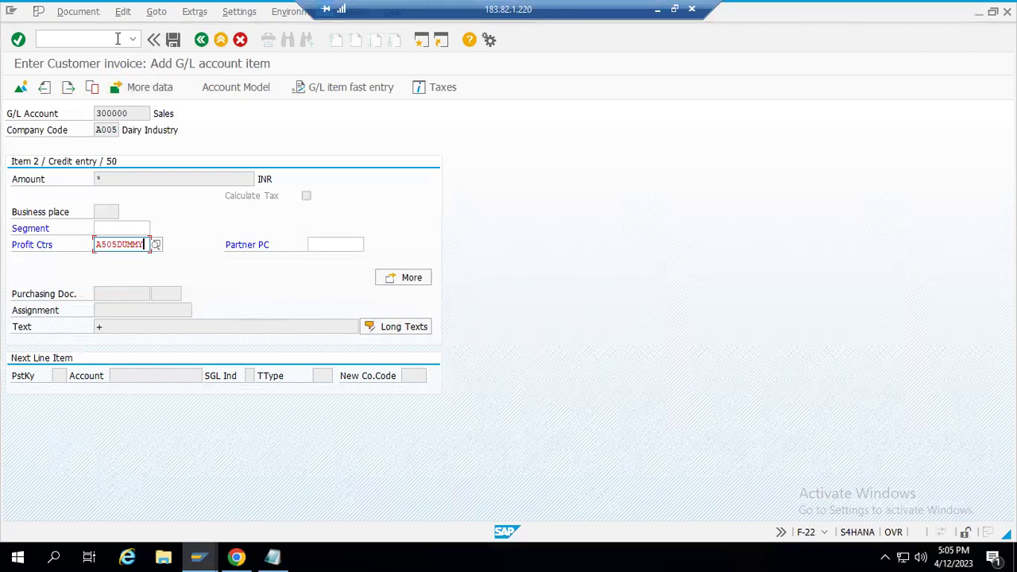
{"action": "left_click", "coordinate": [116, 38]}
{"action": "type", "text": "/nf-22"}
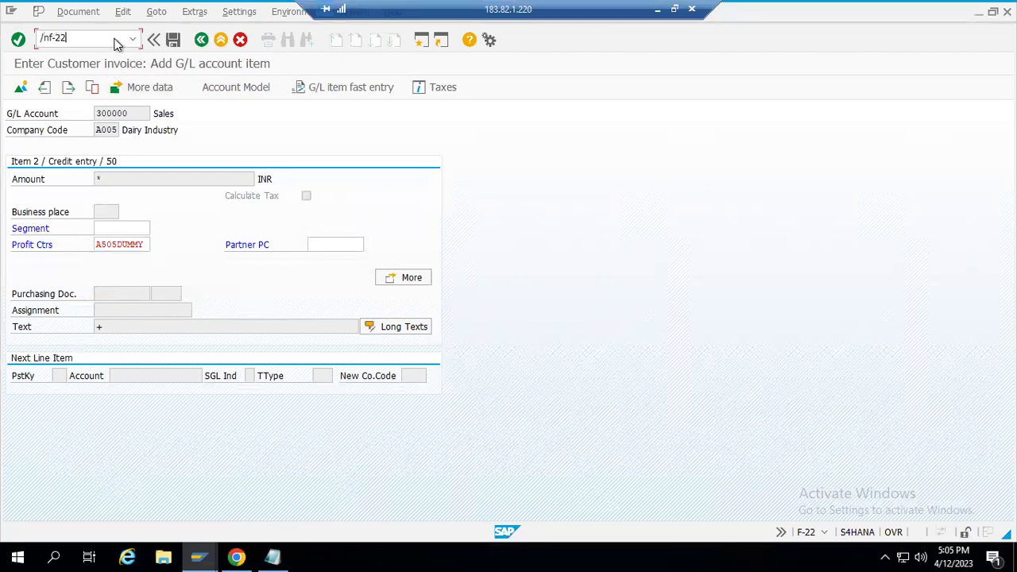
{"action": "key", "text": "Return"}
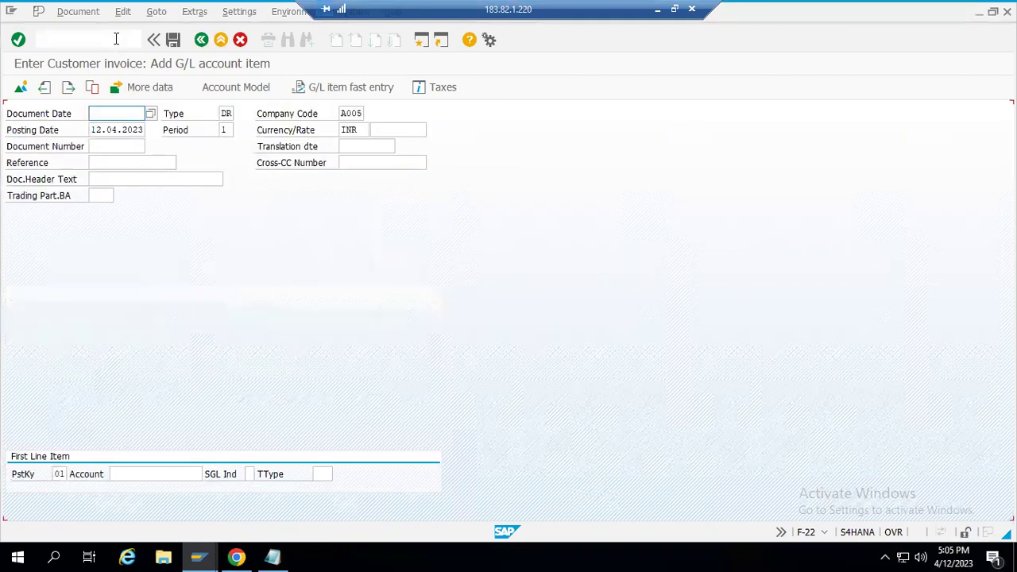
Step: Set the document date to 12.04.2023 and customer 3000031 on the first line
{"action": "left_click", "coordinate": [127, 113]}
{"action": "left_click", "coordinate": [116, 127]}
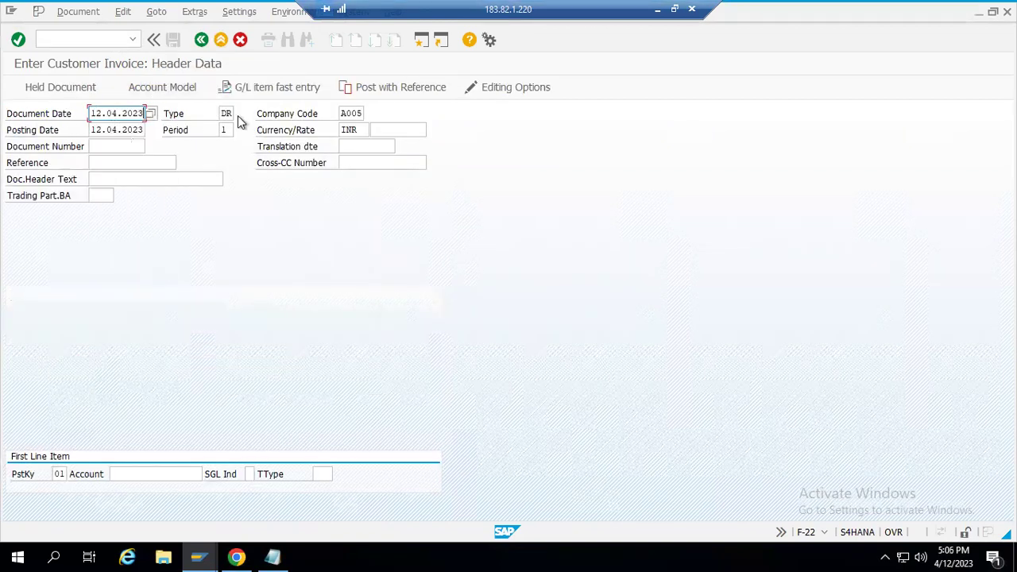
{"action": "left_click", "coordinate": [143, 473]}
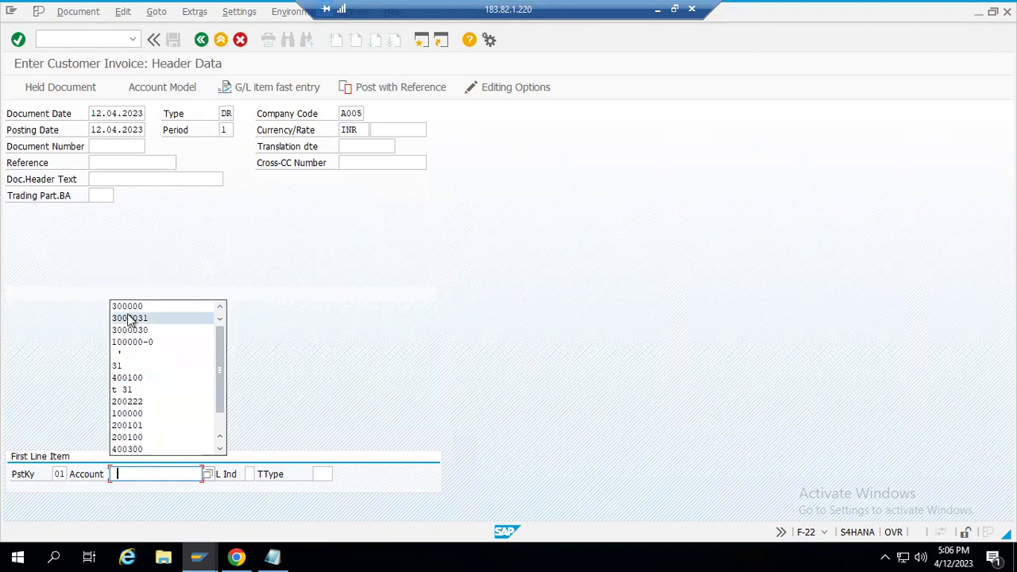
{"action": "left_click", "coordinate": [129, 318]}
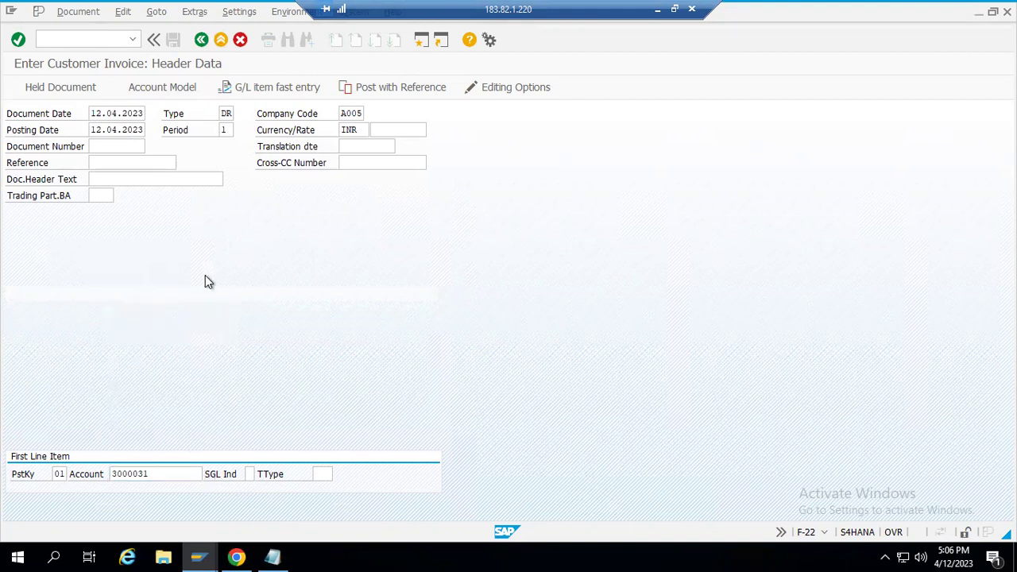
{"action": "key", "text": "Return"}
Step: Enter amount 99999 and text 'Customer Invoice Posting', with a posting key 50 line to account 300000
{"action": "left_click", "coordinate": [125, 178]}
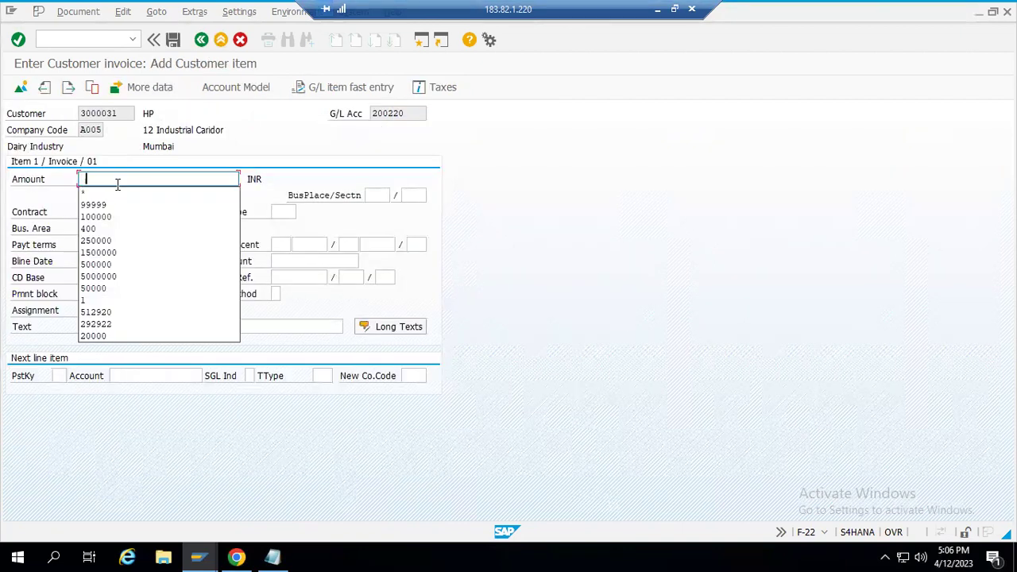
{"action": "left_click", "coordinate": [111, 202]}
{"action": "left_click", "coordinate": [106, 326]}
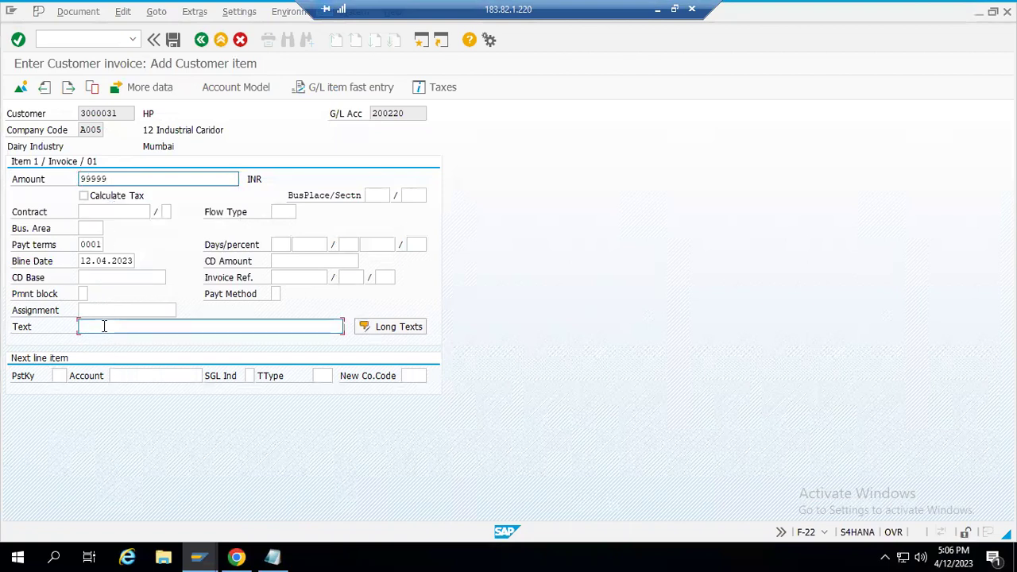
{"action": "left_click", "coordinate": [104, 351]}
{"action": "type", "text": "Customer Invoice Posting"}
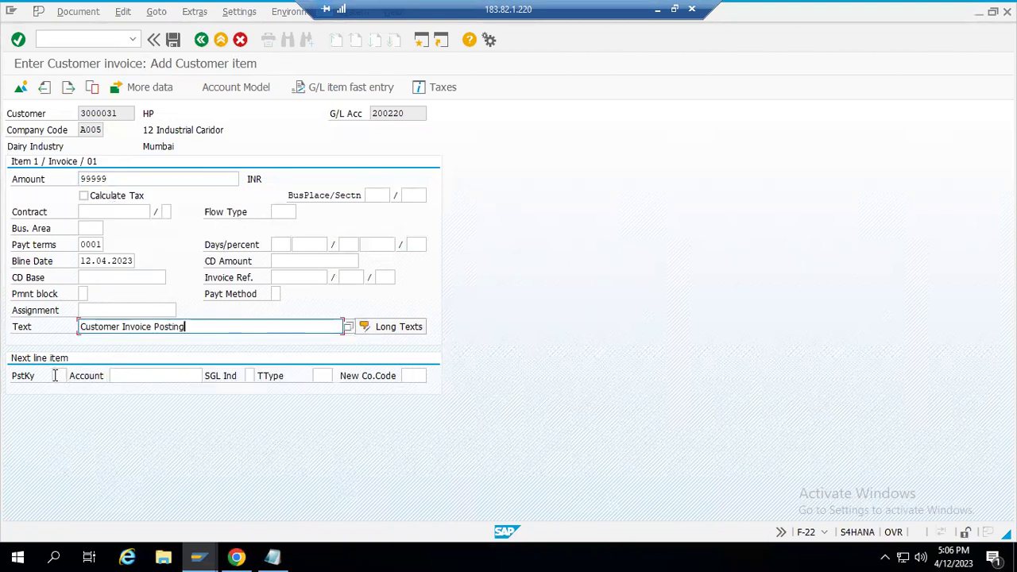
{"action": "left_click", "coordinate": [58, 376]}
{"action": "left_click", "coordinate": [61, 397]}
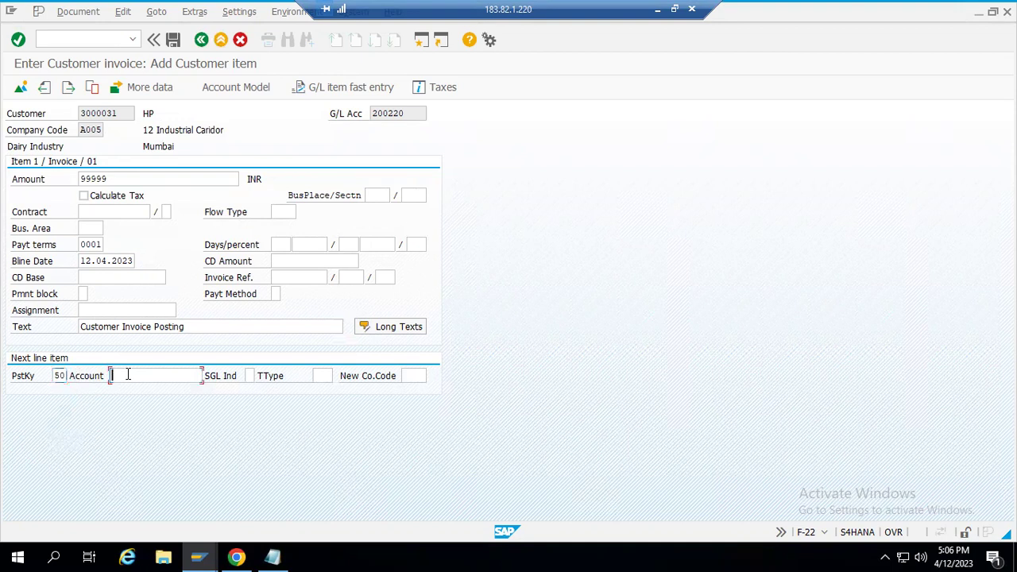
{"action": "left_click", "coordinate": [125, 375]}
{"action": "left_click", "coordinate": [125, 220]}
{"action": "type", "text": "300000"}
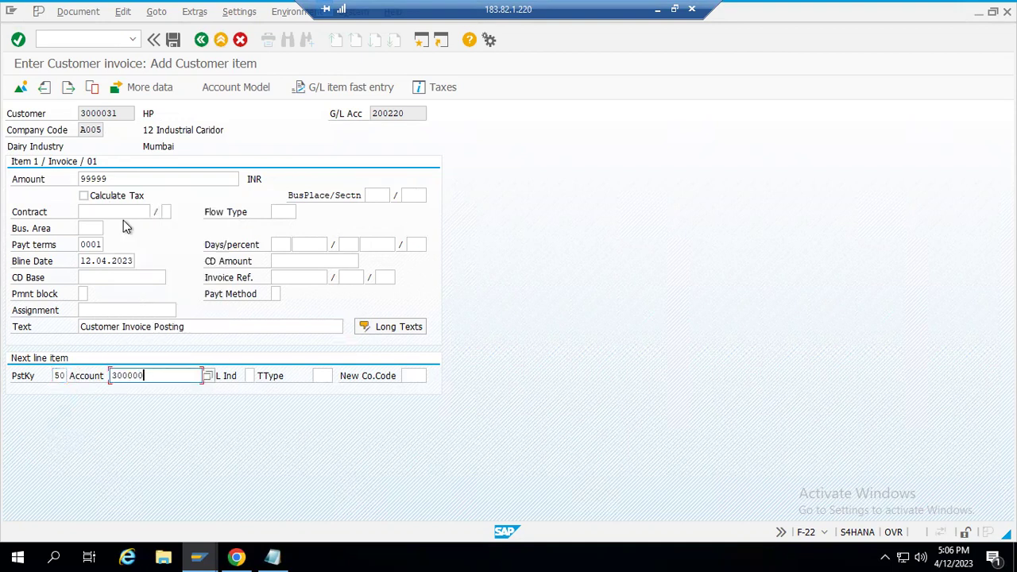
{"action": "key", "text": "Return"}
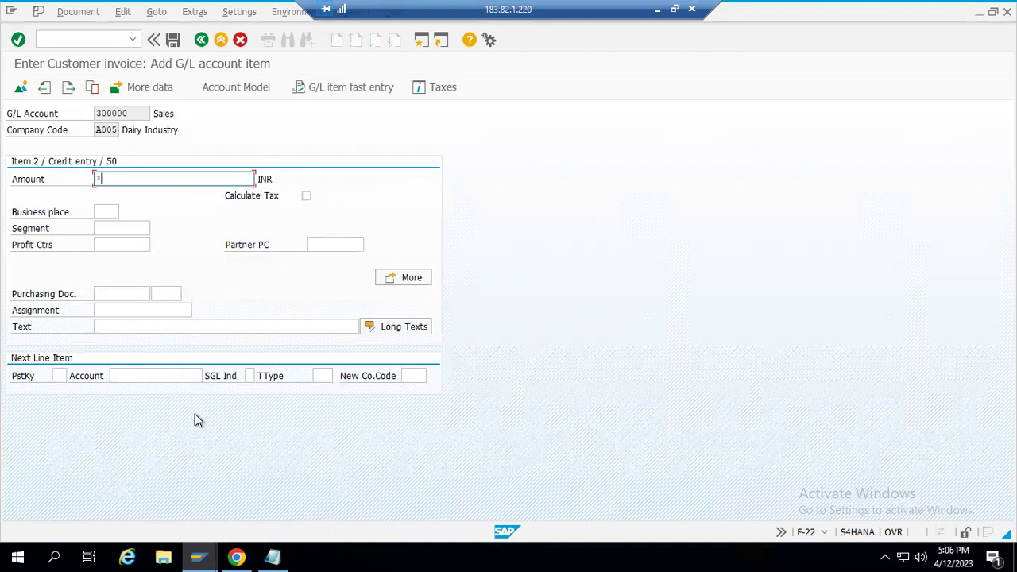
Step: Give the 300000 revenue line text + and profit center A505DUMMY from the search results
{"action": "left_click", "coordinate": [120, 328]}
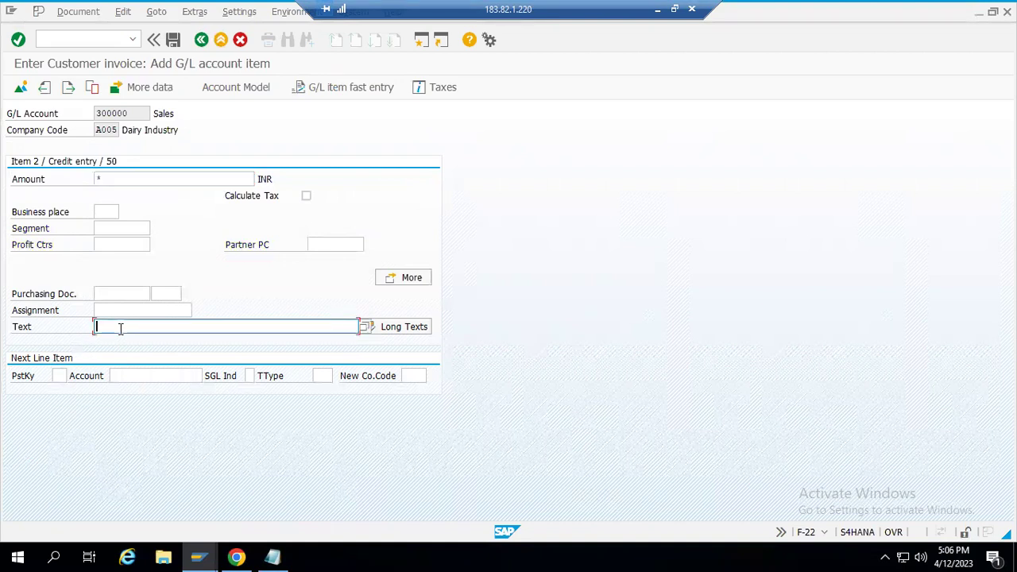
{"action": "type", "text": "+"}
{"action": "key", "text": "Return"}
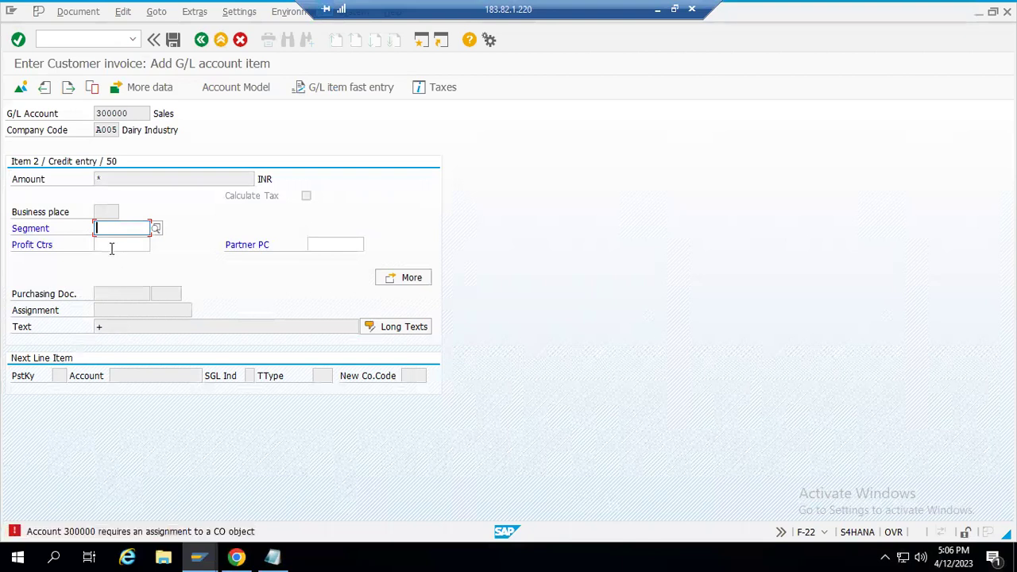
{"action": "left_click", "coordinate": [156, 244]}
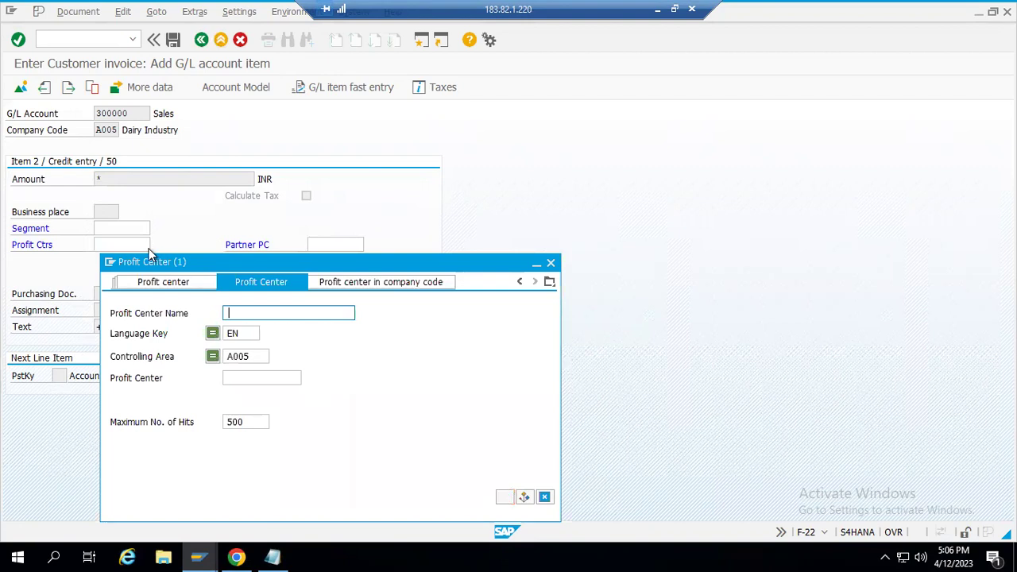
{"action": "key", "text": "Return"}
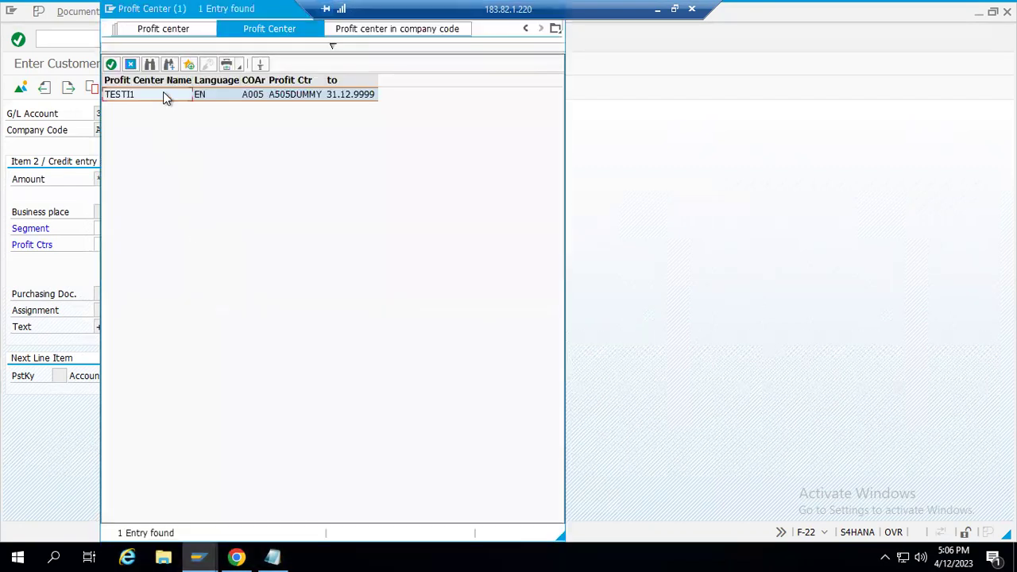
{"action": "double_click", "coordinate": [164, 95]}
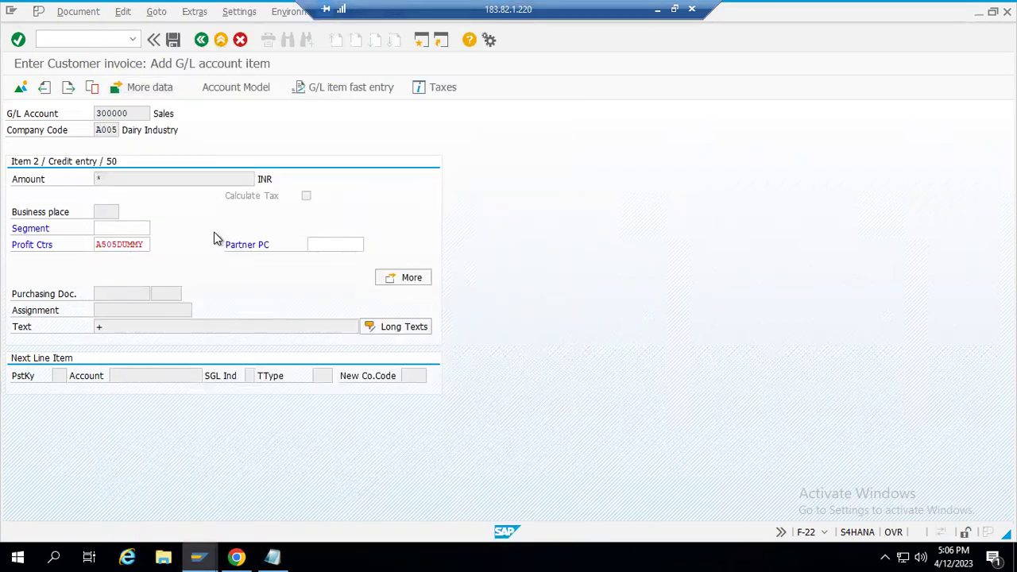
Step: Accept the Sales 300000 line at 99,999.00 INR with profit center A505DUMMY, then open the Document menu
{"action": "key", "text": "Return"}
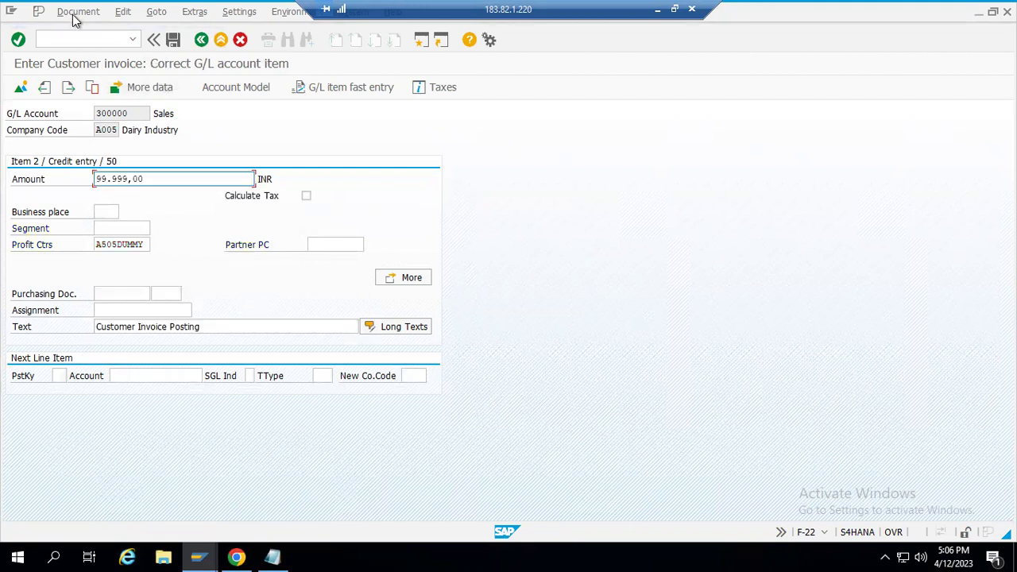
{"action": "left_click", "coordinate": [74, 15]}
{"action": "left_click", "coordinate": [332, 153]}
{"action": "left_click", "coordinate": [78, 12]}
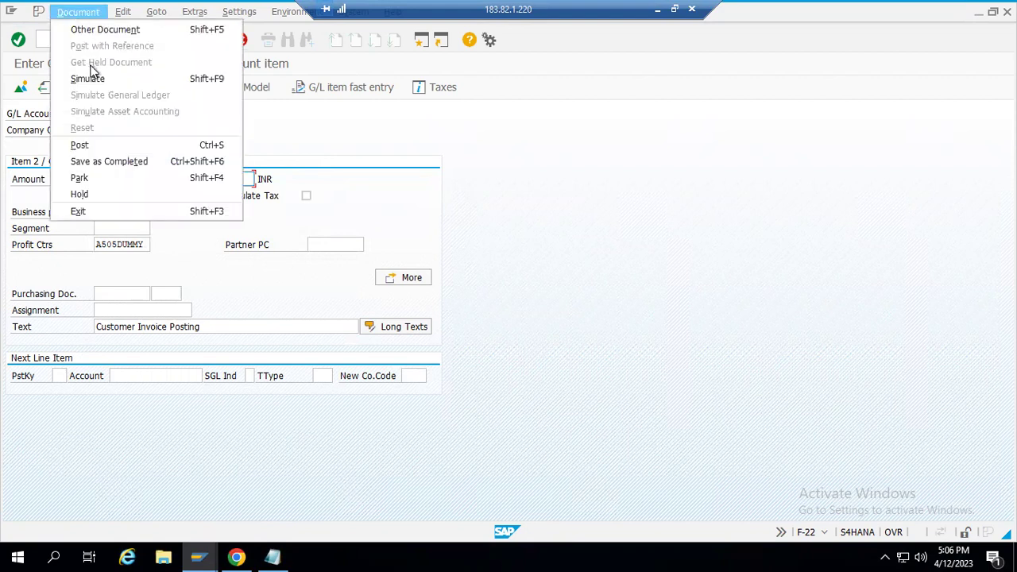